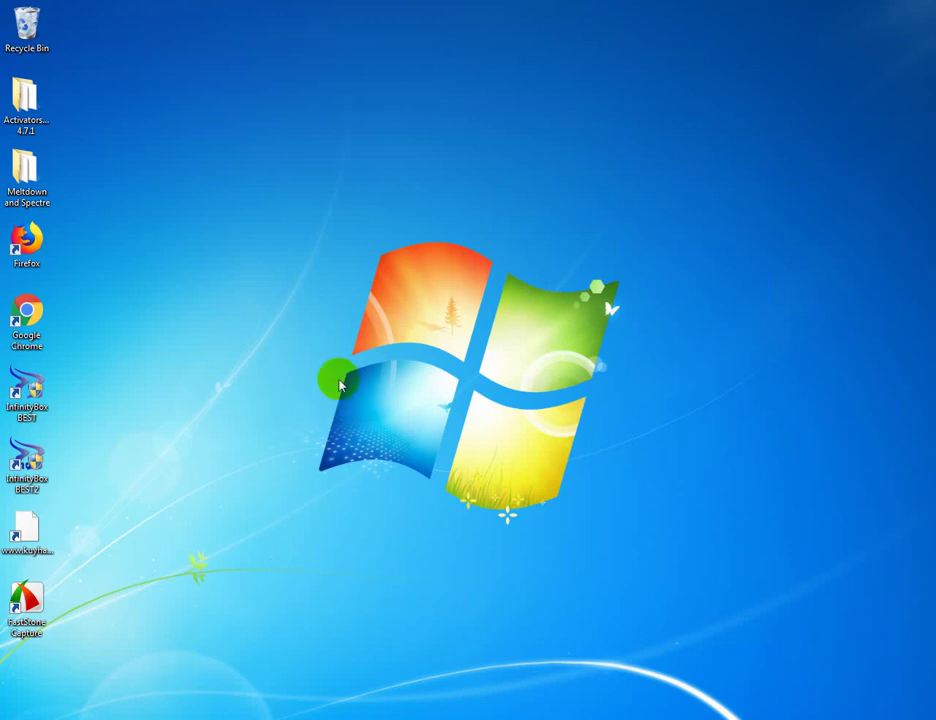
Extract mrt_2.60_lastupdate in G:\BOX FLASHING\mrt to its own mrt_2.60_lastupdate folder.
left_click(205, 719)
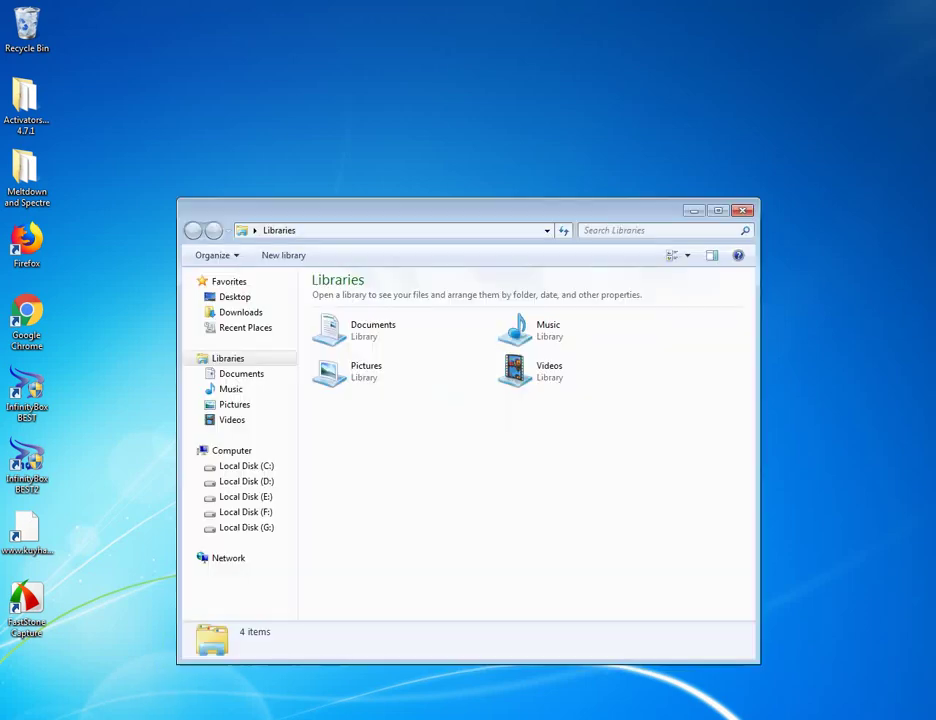
left_click(240, 527)
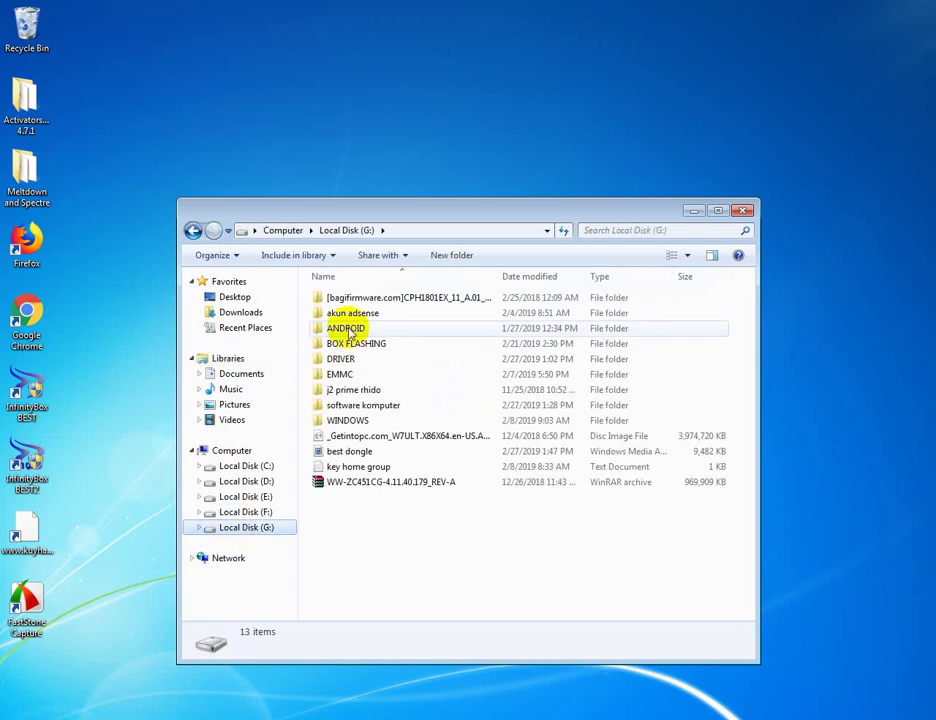
double_click(355, 345)
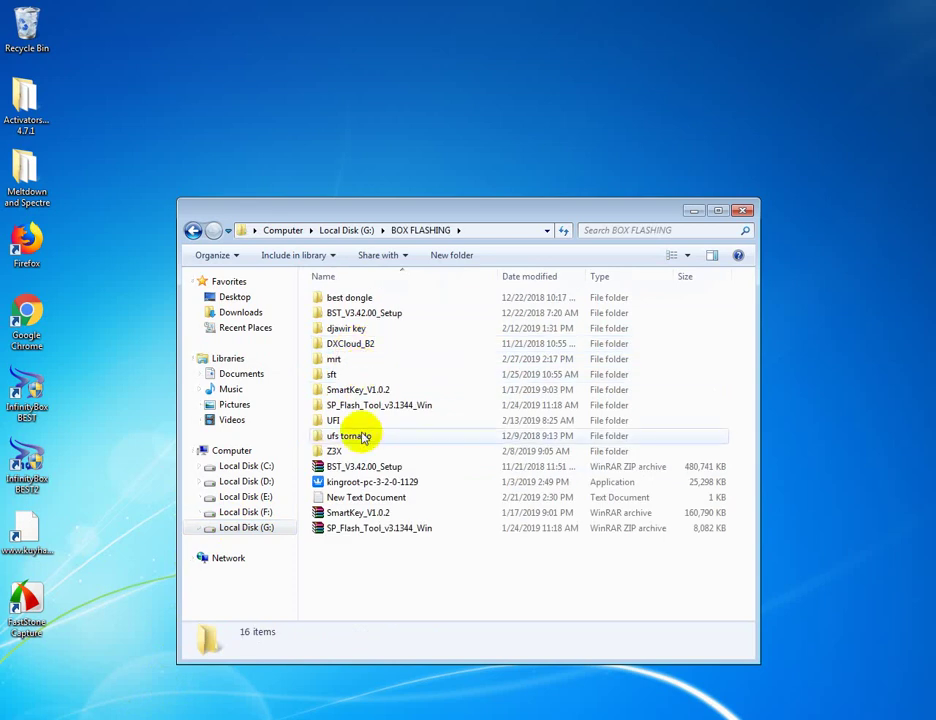
double_click(361, 359)
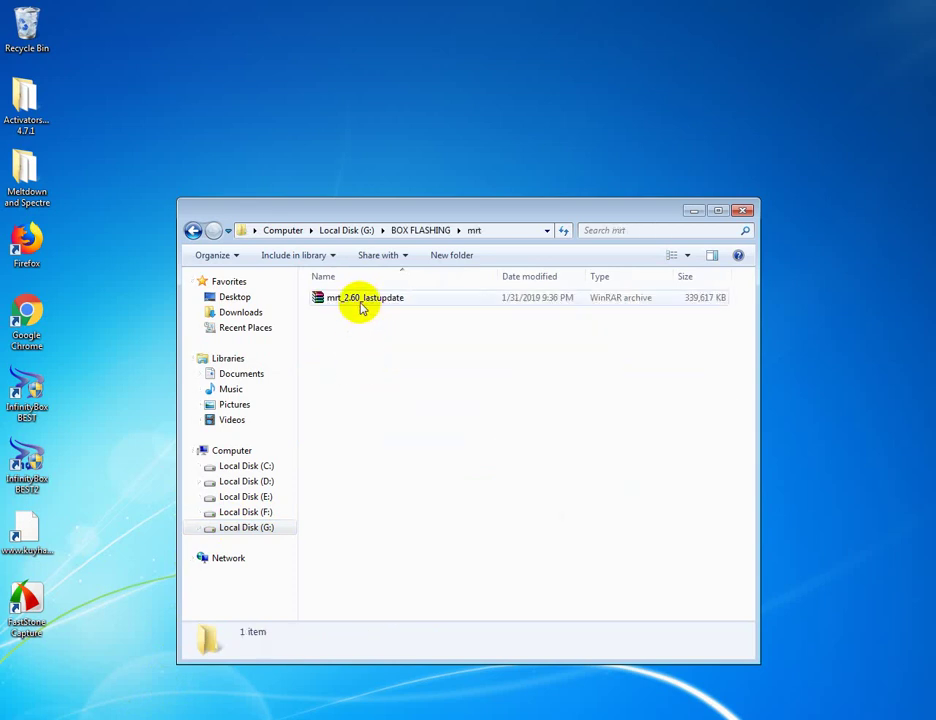
left_click(362, 307)
right_click(362, 307)
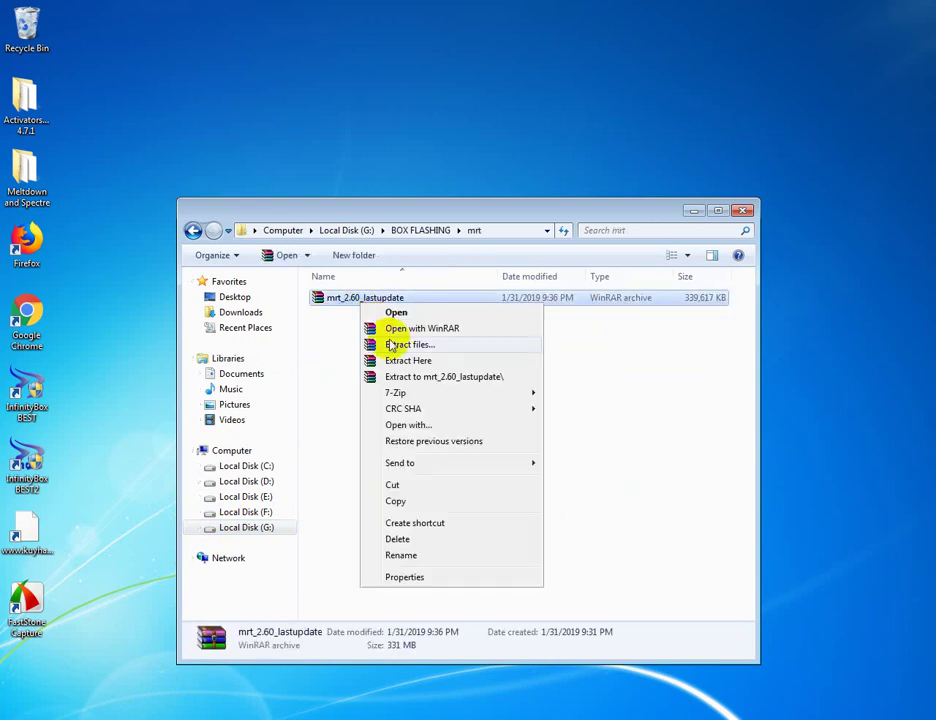
left_click(417, 377)
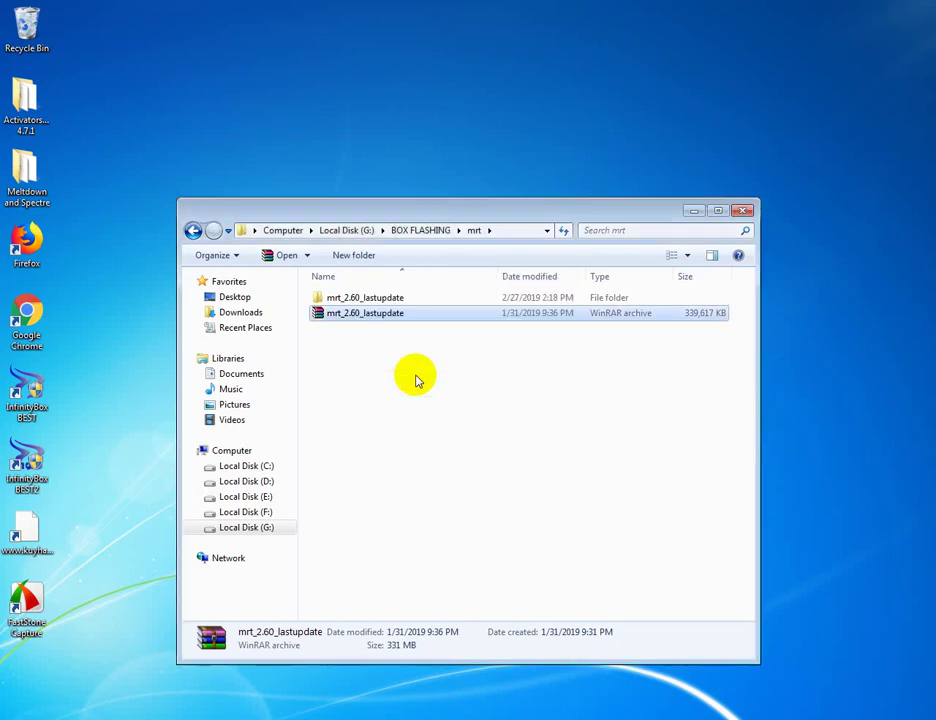
Run MTK_driver from the nested mrt_2.60_lastupdate folder and get past the setup Welcome page.
double_click(353, 297)
double_click(355, 298)
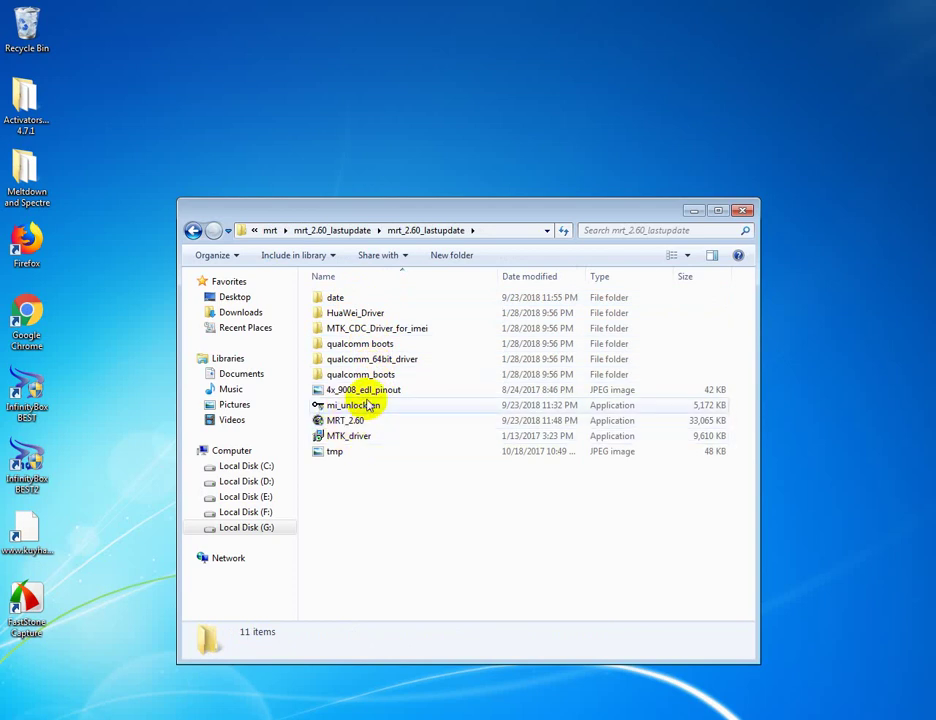
left_click(366, 437)
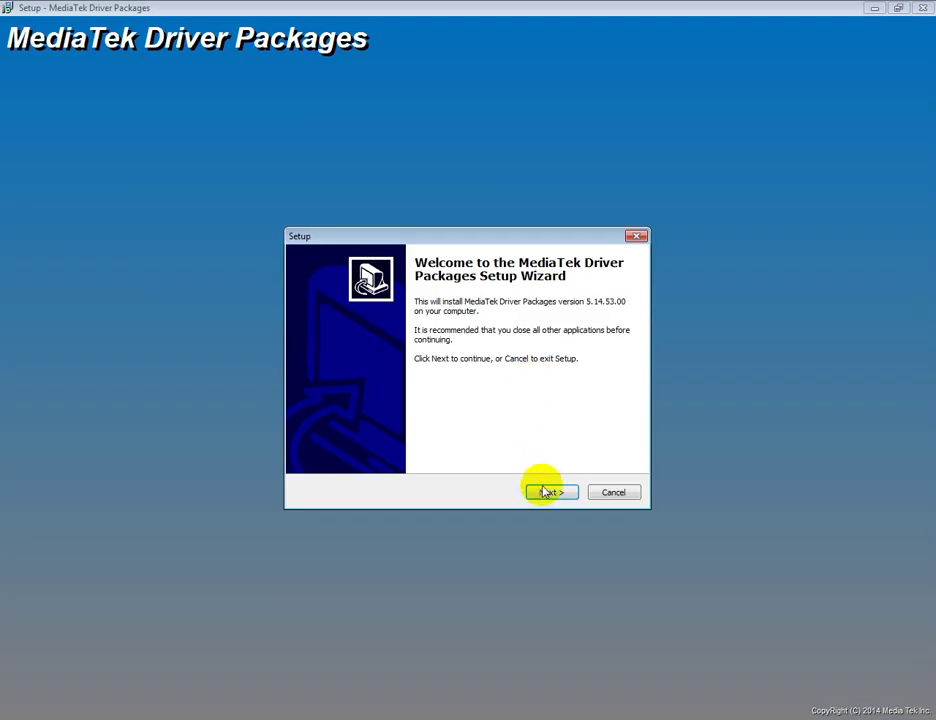
left_click(546, 492)
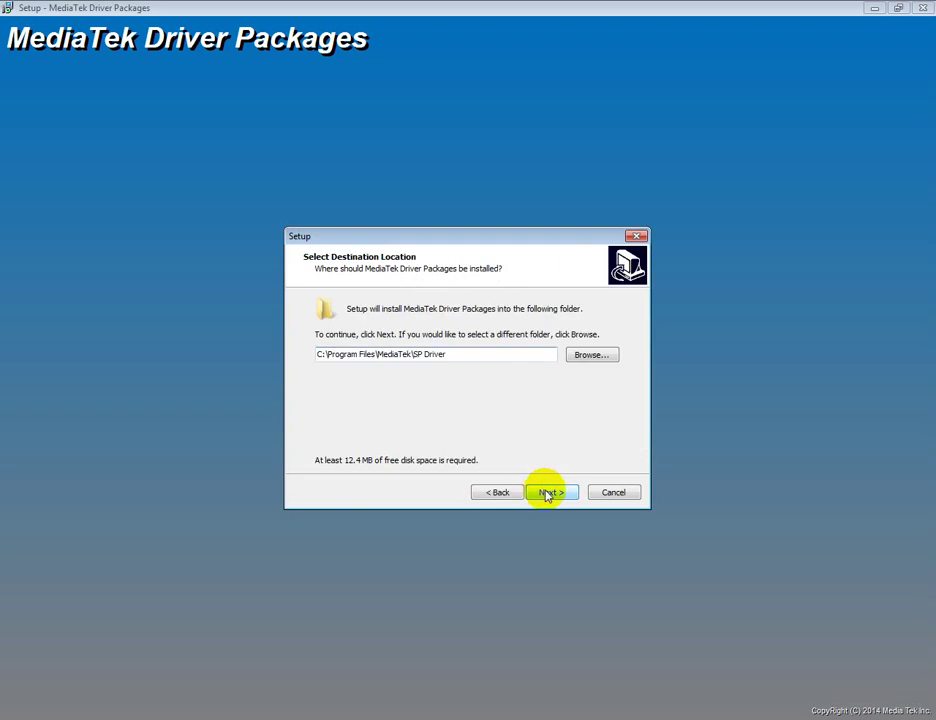
Install the MediaTek drivers to the default SP Driver folder, allowing the unsigned driver anyway.
left_click(546, 492)
left_click(546, 492)
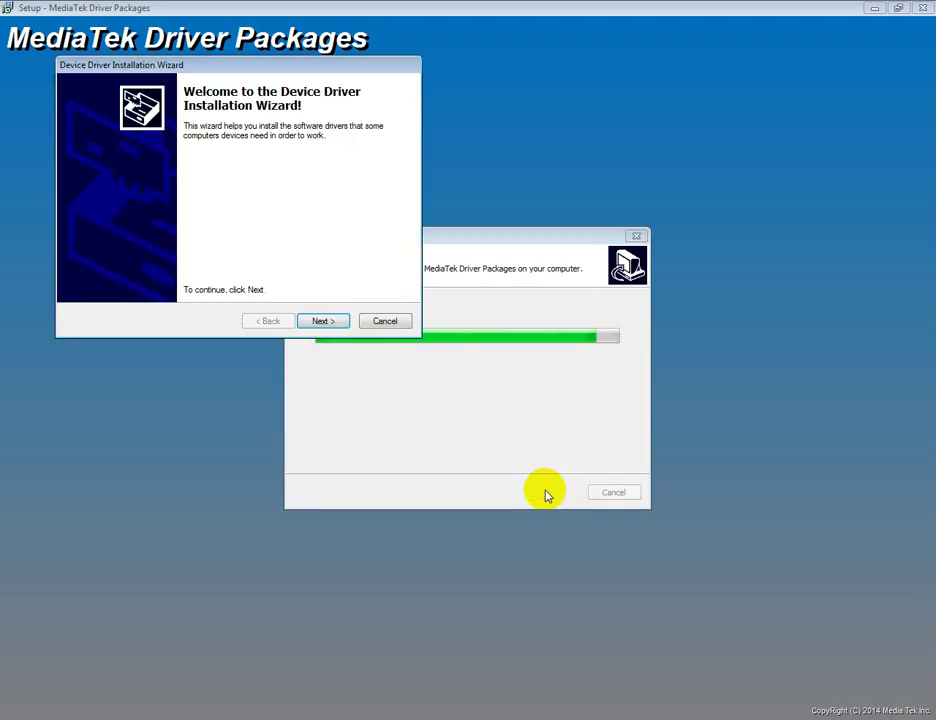
left_click(328, 324)
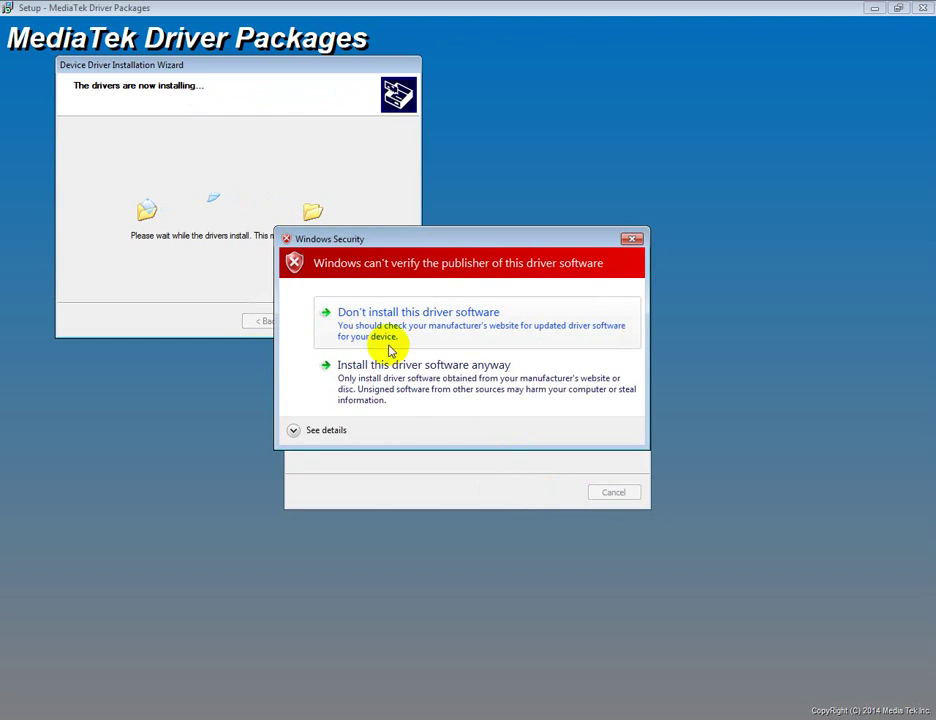
left_click(397, 370)
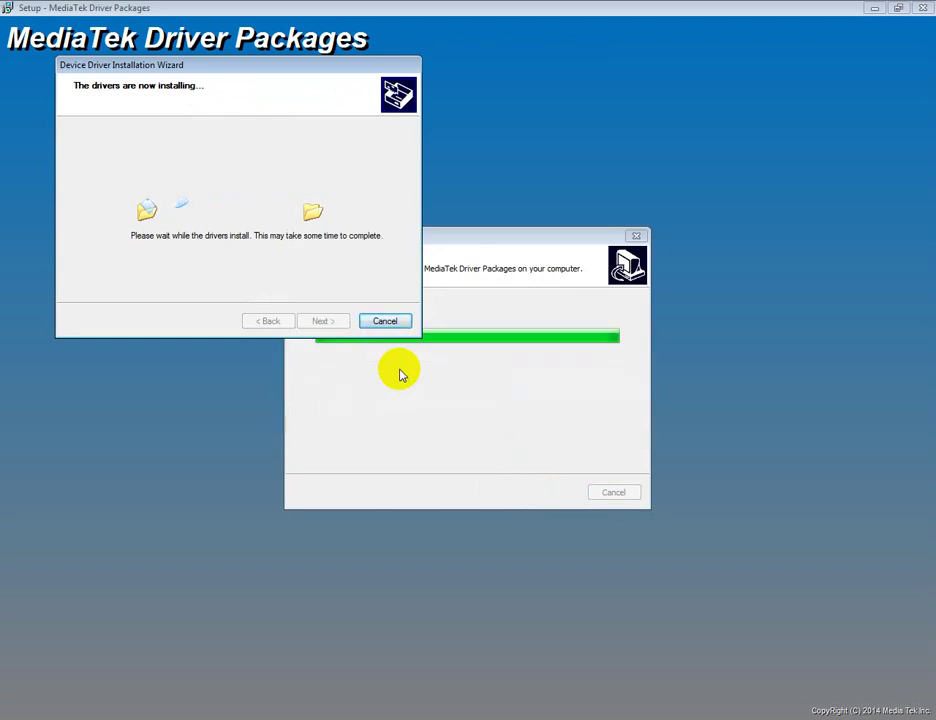
Connect to DIDI REPAIR PHONE with the network security key, allowing an unsigned driver meanwhile.
left_click(835, 719)
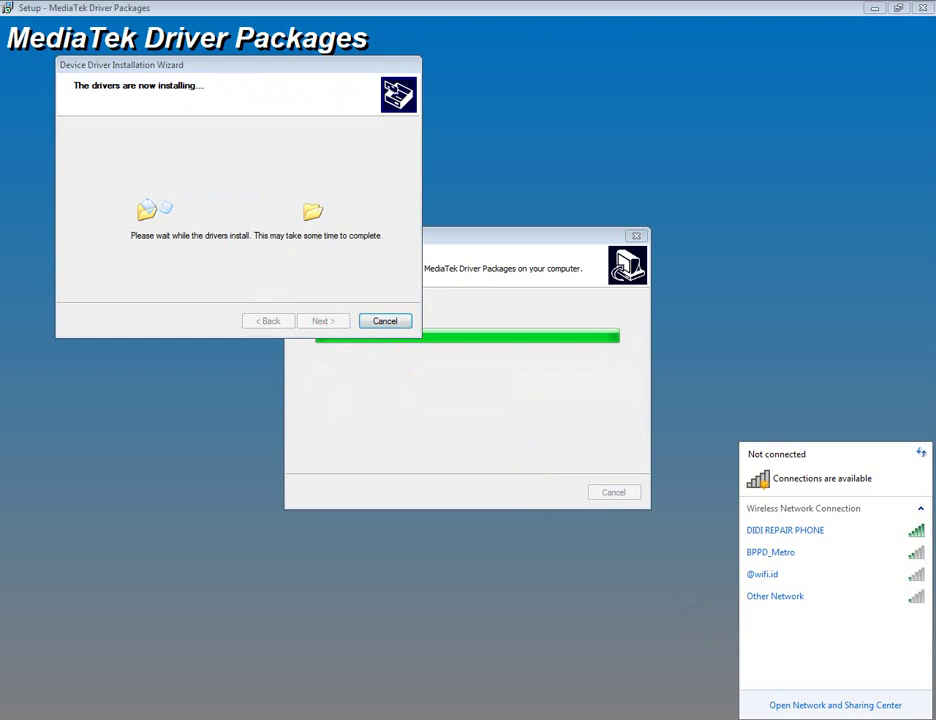
left_click(891, 540)
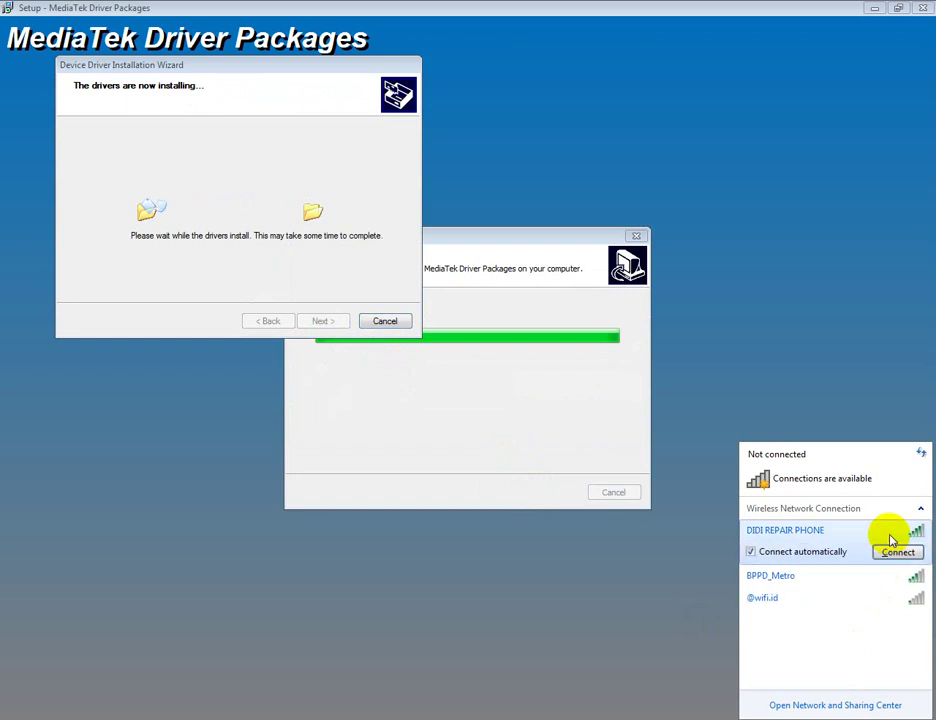
left_click(902, 557)
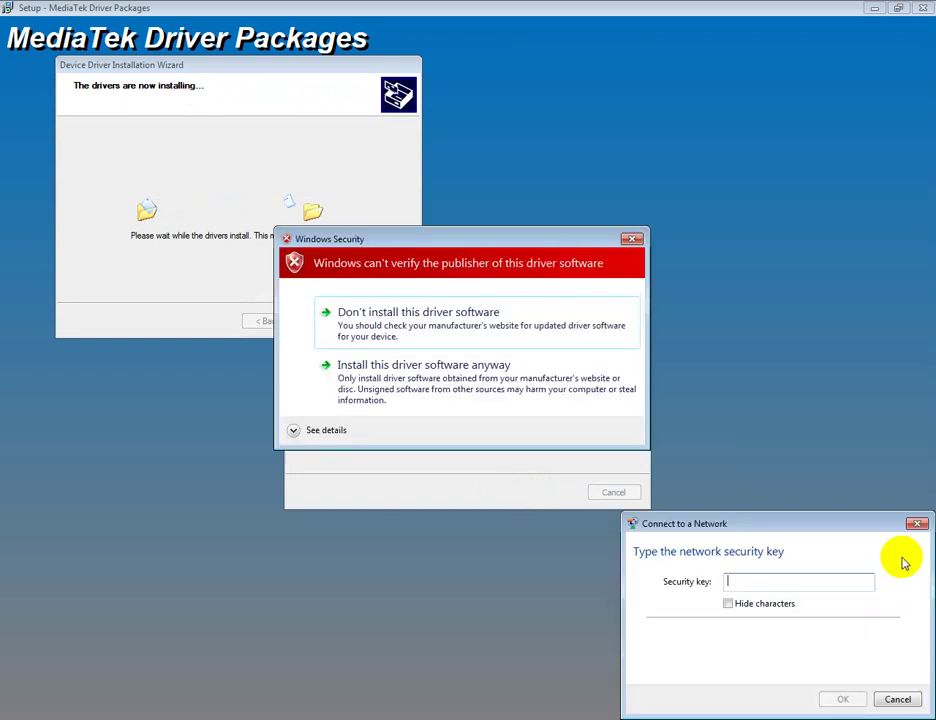
left_click(465, 398)
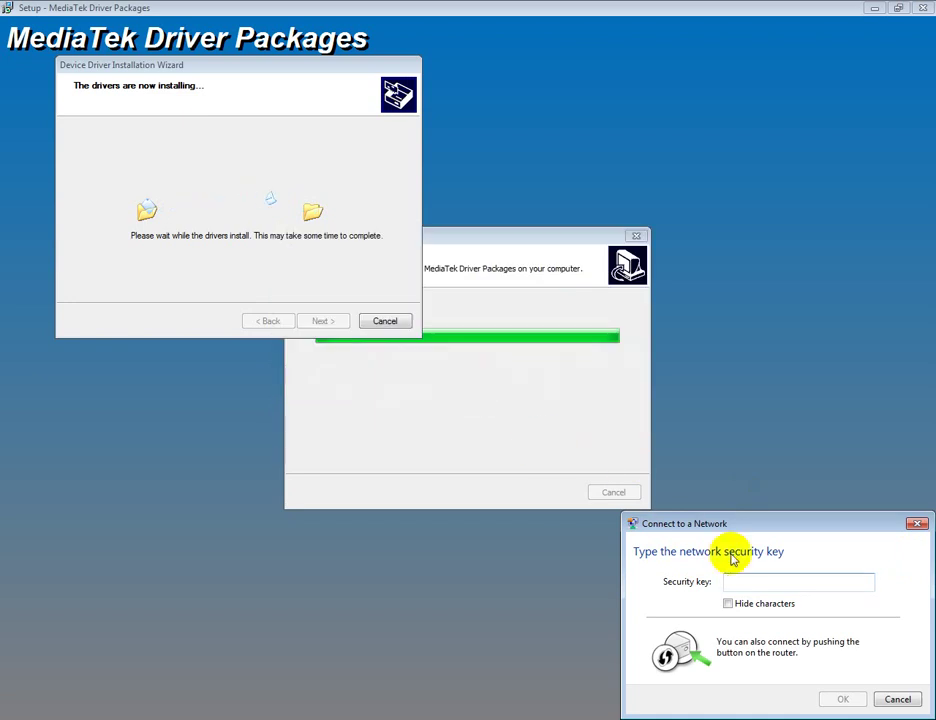
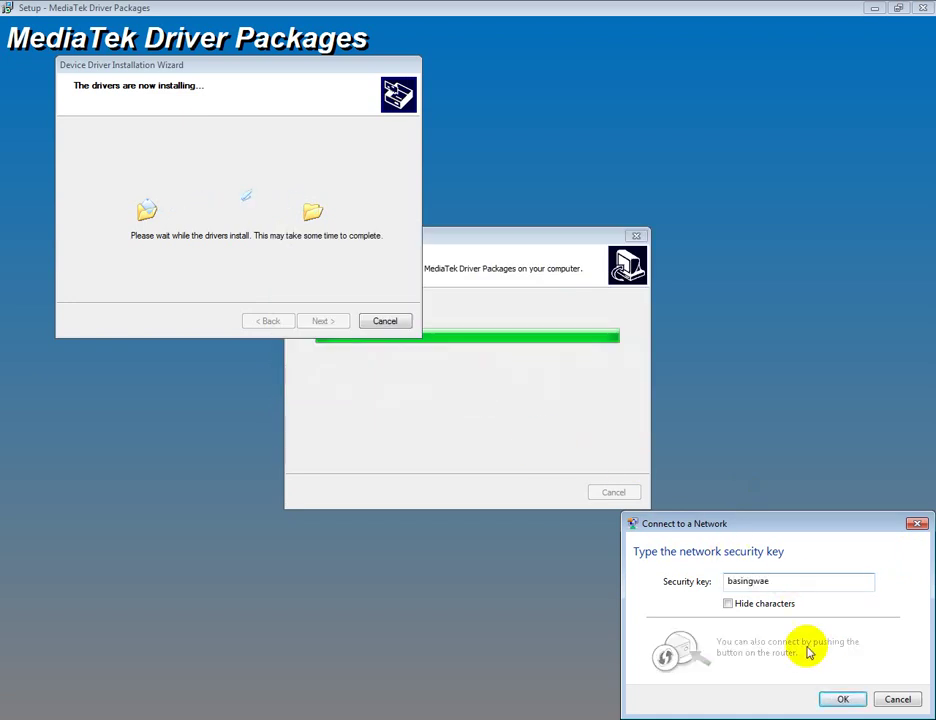
left_click(844, 700)
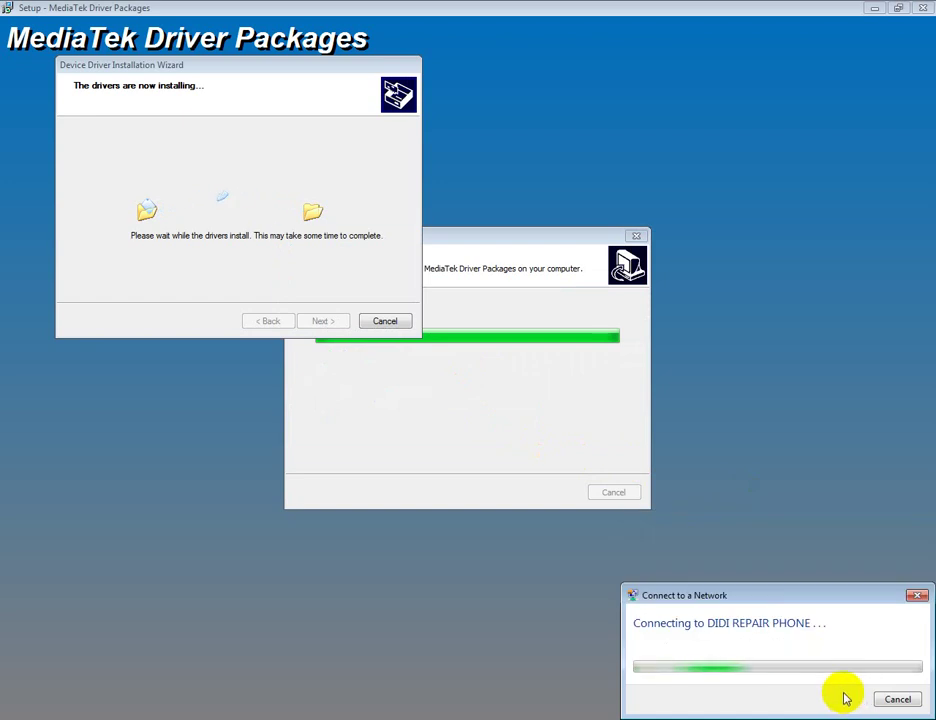
Allow another unsigned driver and set the network location to Public.
left_click(512, 398)
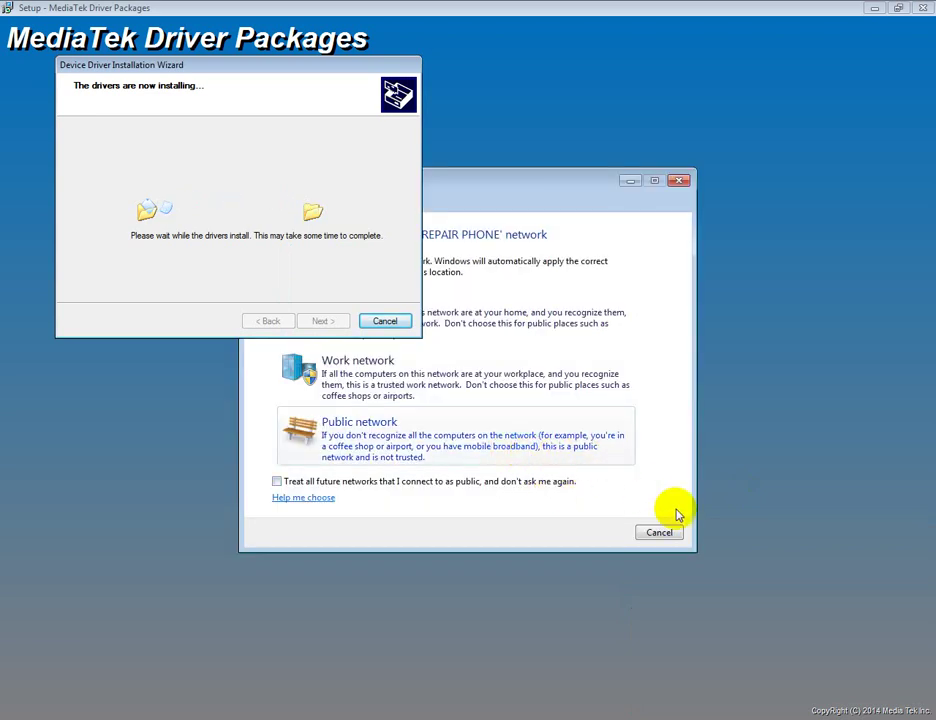
left_click(573, 461)
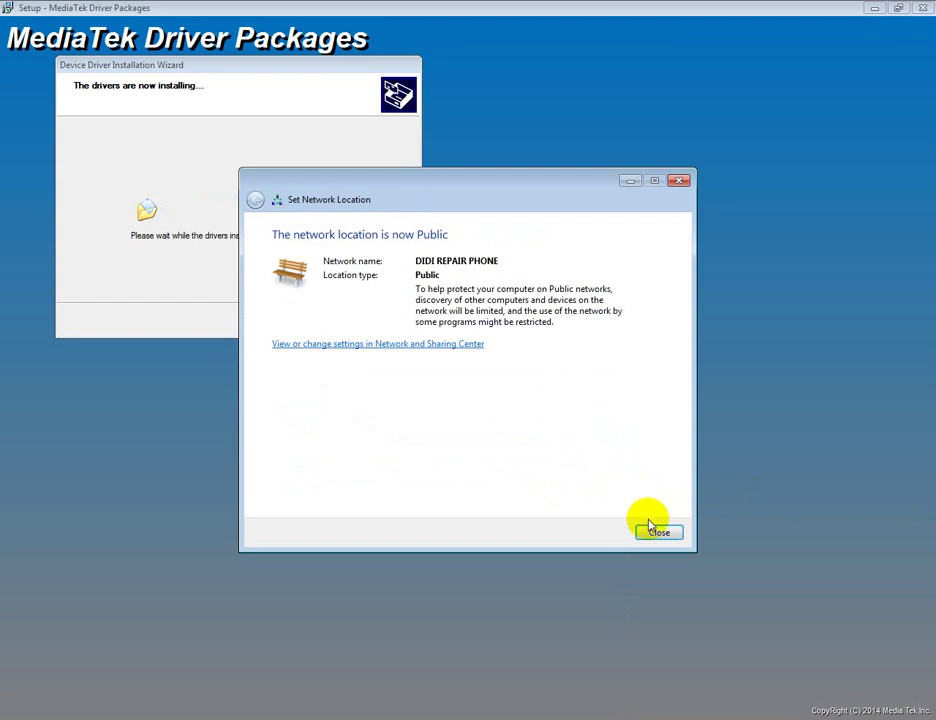
left_click(658, 532)
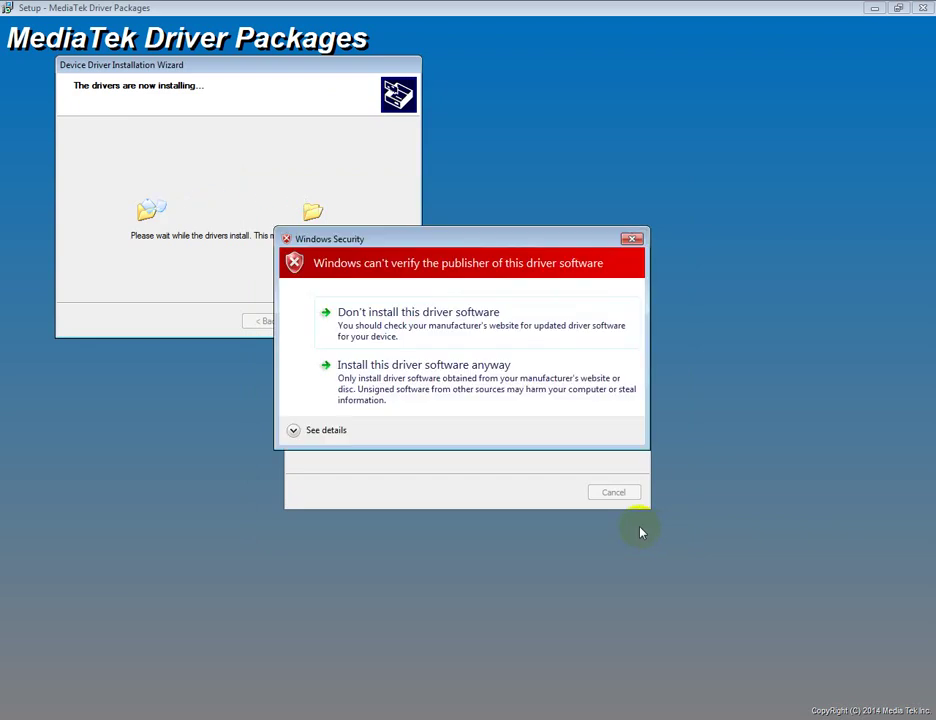
Allow the last unsigned driver, close the adb_usb notes, and finish the MediaTek driver setup.
left_click(519, 400)
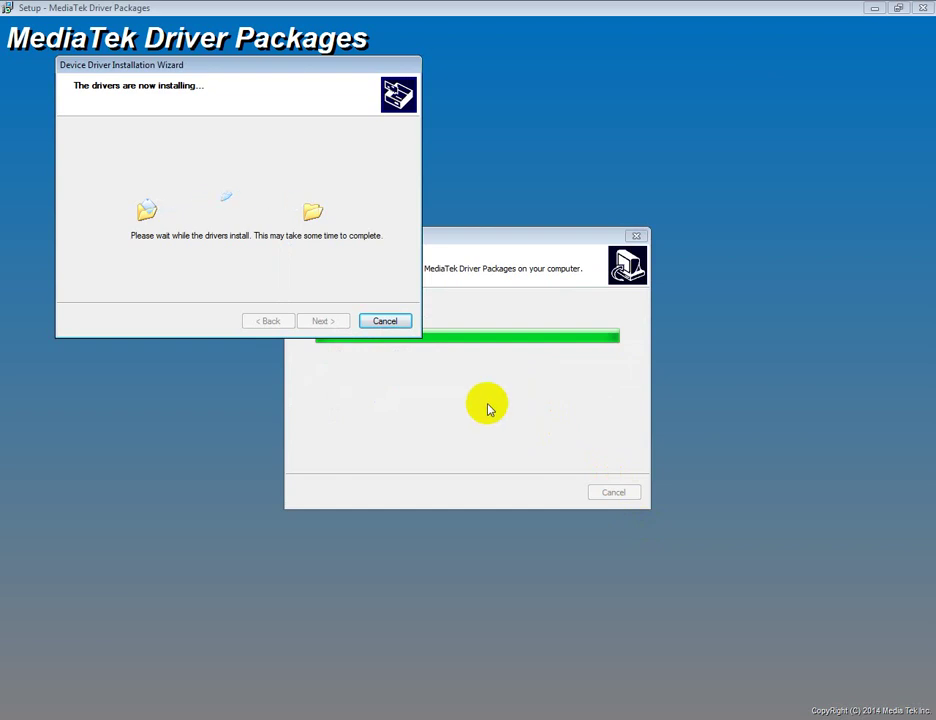
left_click(320, 321)
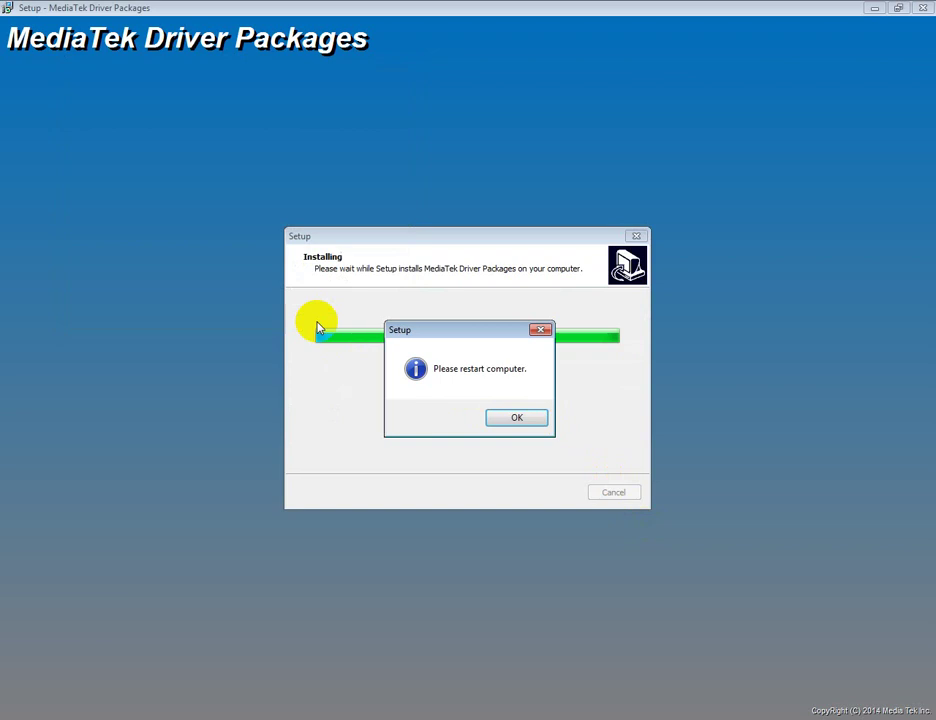
left_click(539, 329)
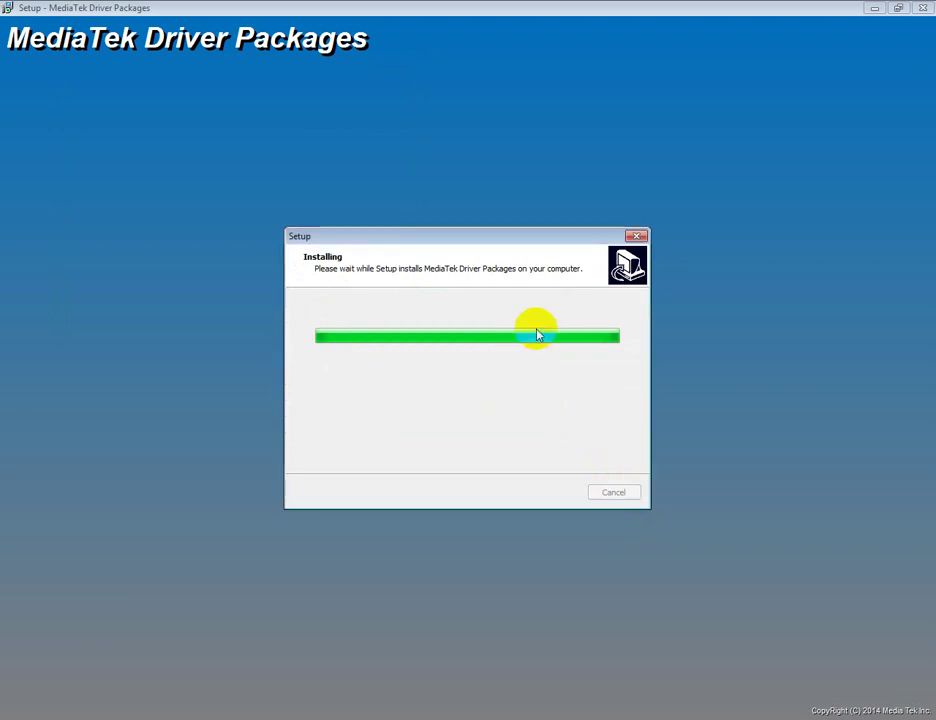
left_click(757, 86)
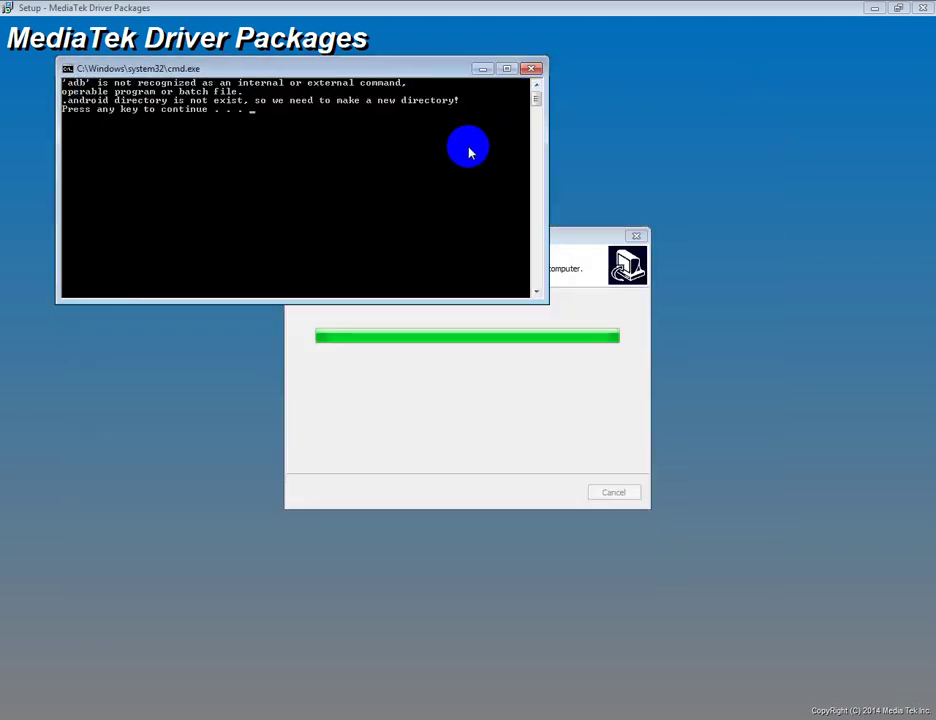
key("Return")
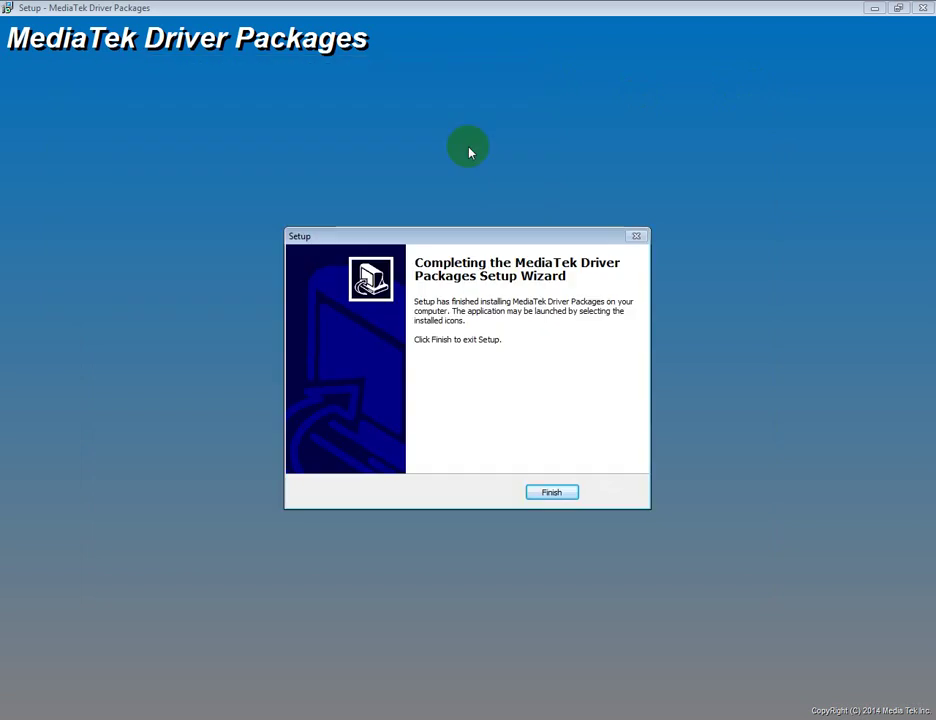
left_click(560, 494)
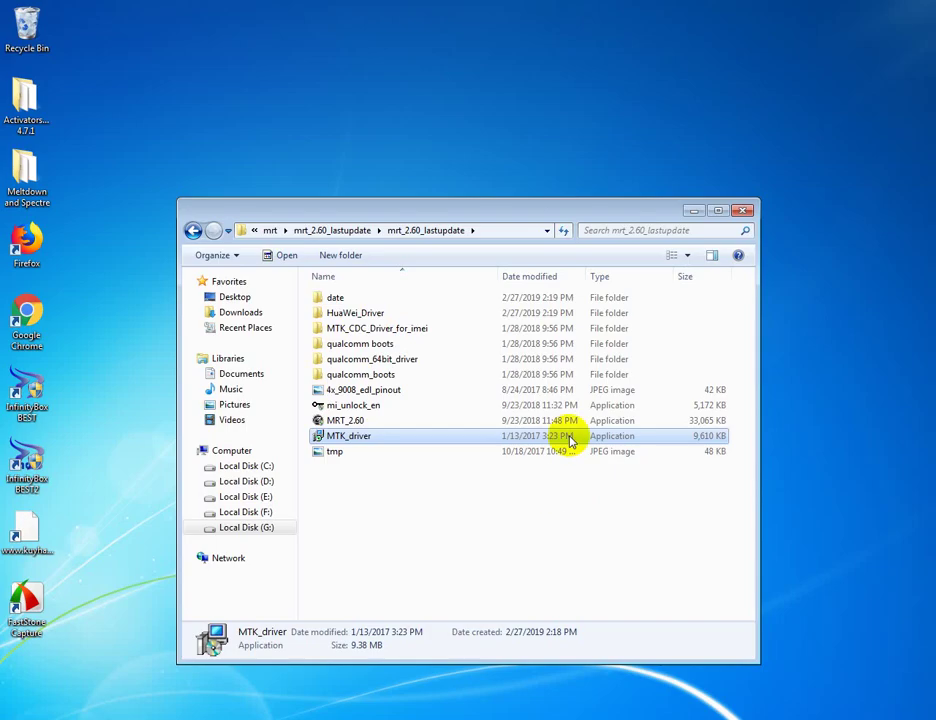
Send MRT_2.60 and mi_unlock_en to the desktop as shortcuts via Send to > Desktop.
left_click(356, 420)
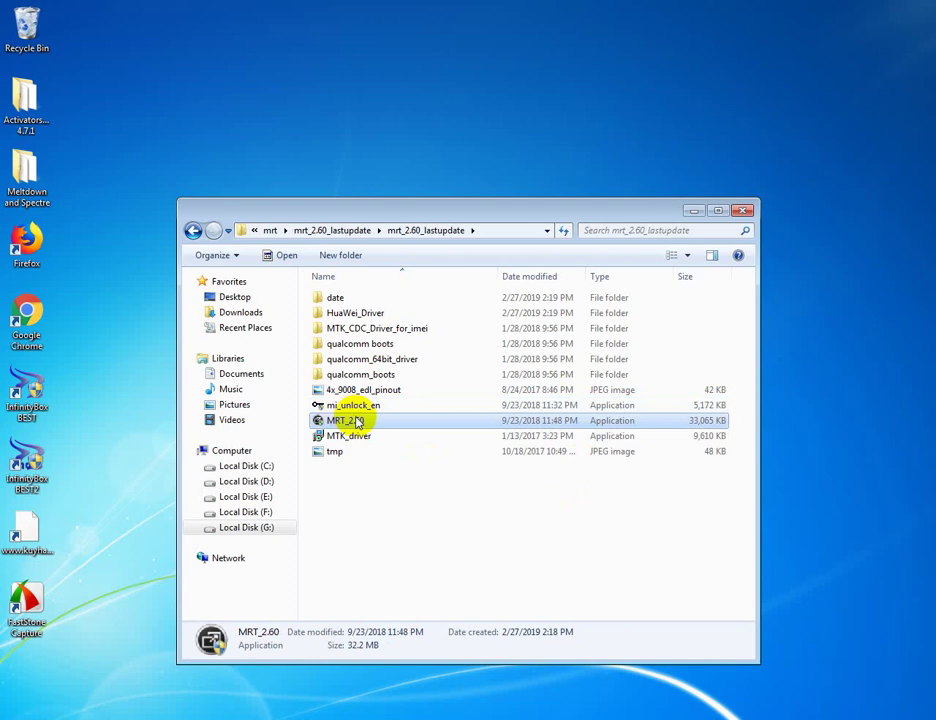
right_click(356, 420)
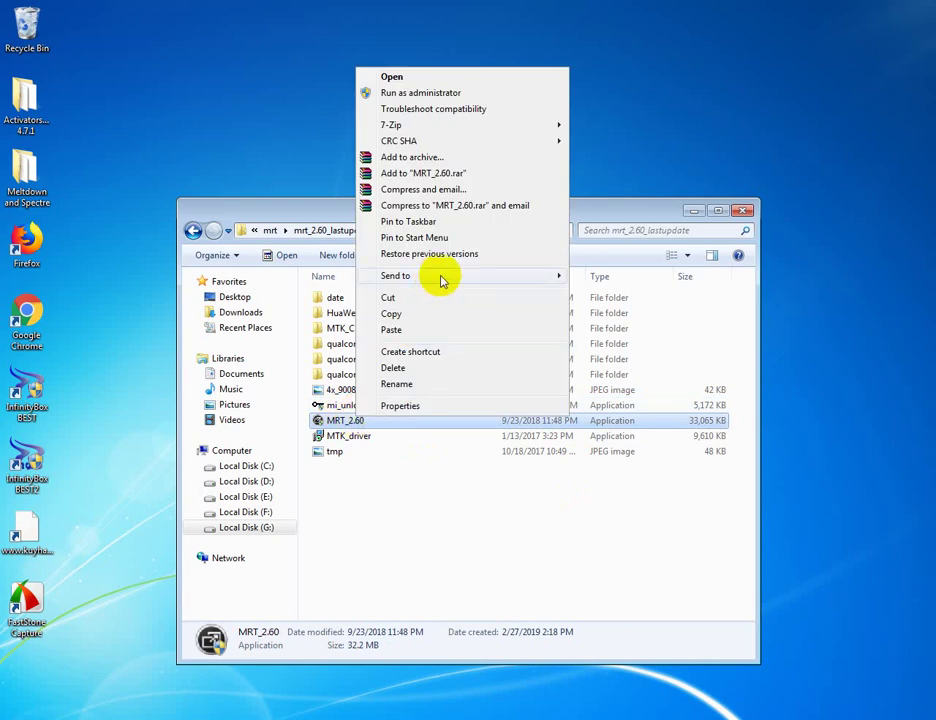
mouse_move(439, 277)
left_click(612, 291)
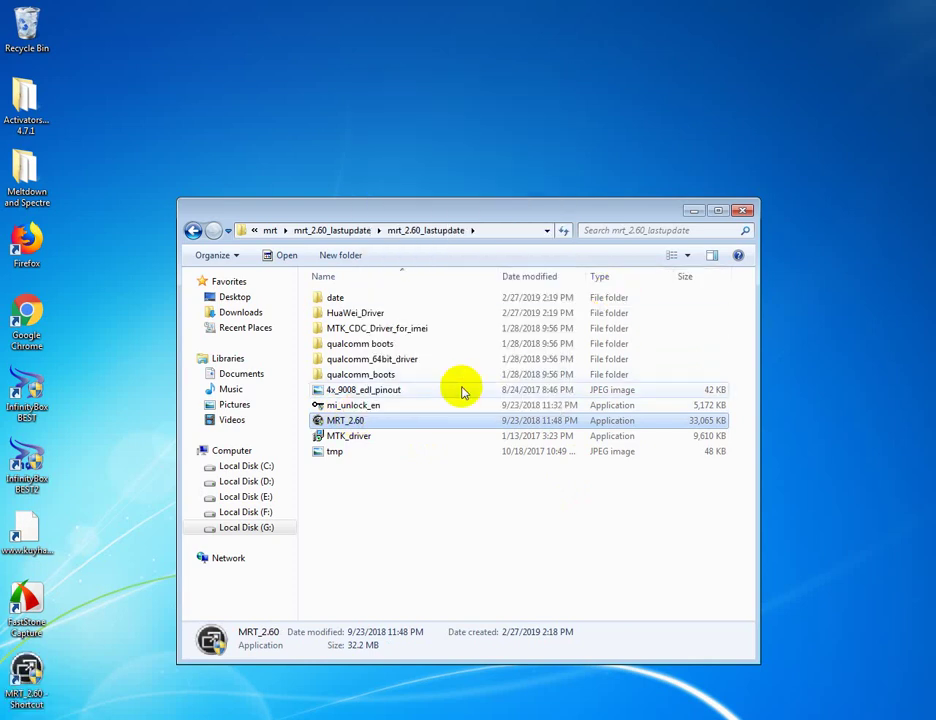
left_click(375, 407)
right_click(375, 407)
mouse_move(560, 270)
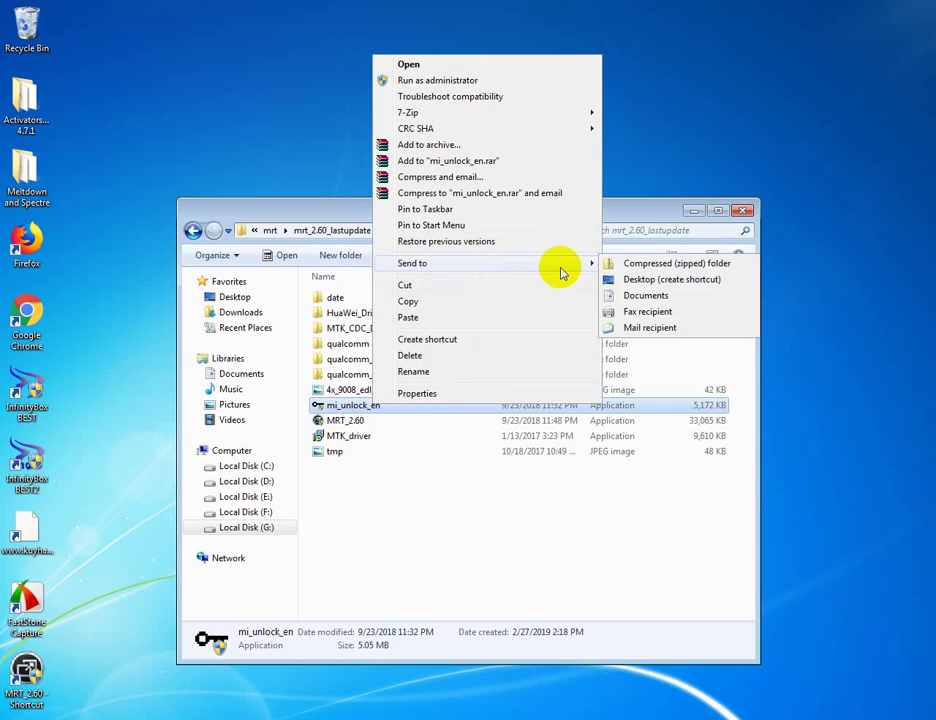
left_click(637, 283)
left_click(50, 688)
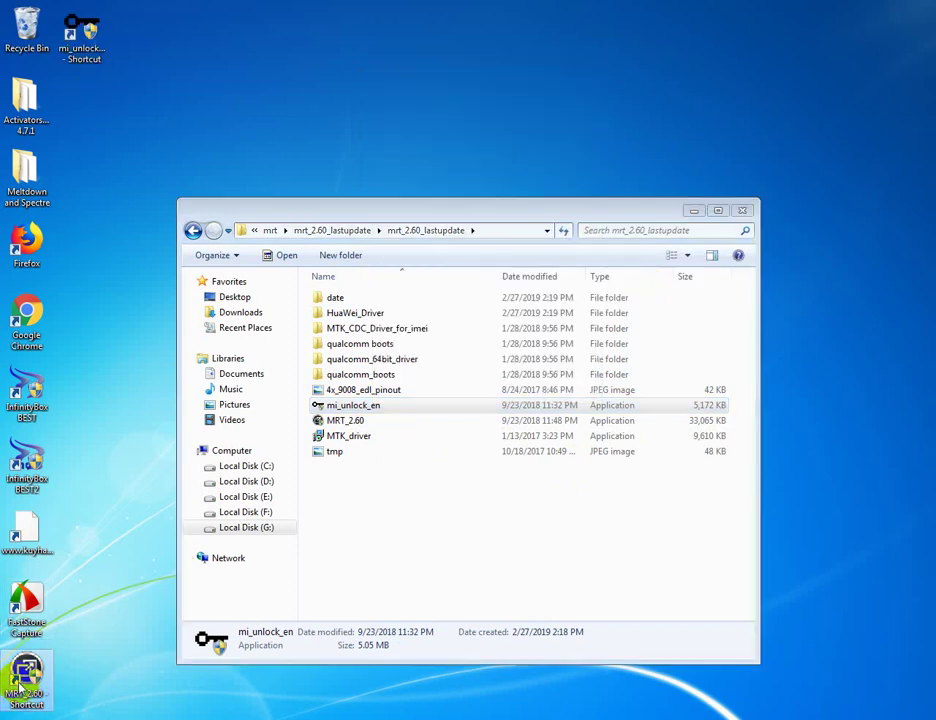
Run the MRT_2.60 shortcut as administrator and dismiss the key-not-found error.
right_click(30, 676)
left_click(108, 369)
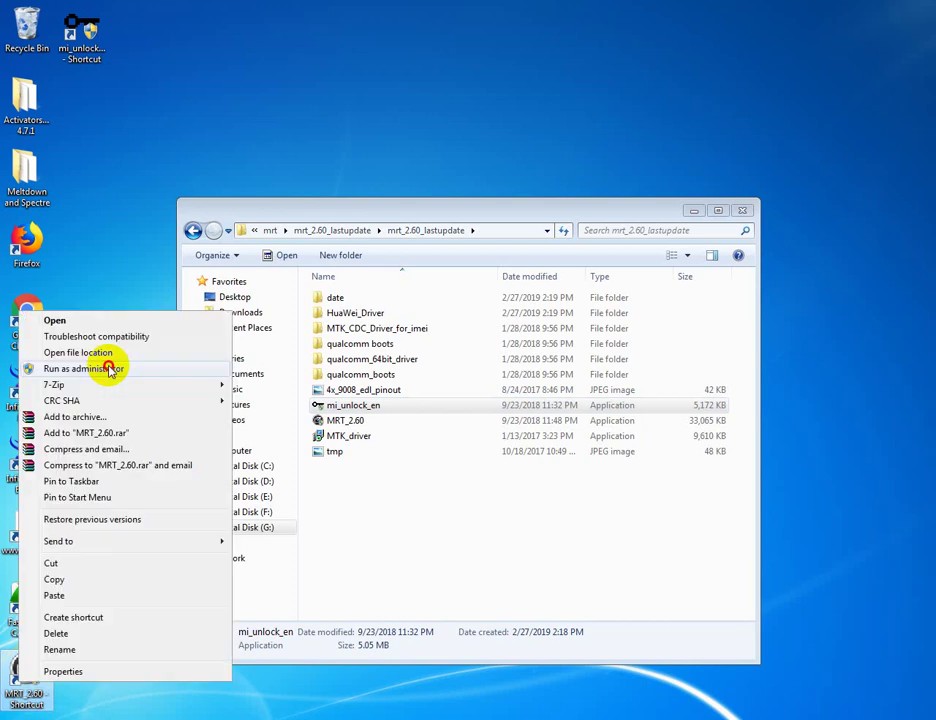
left_click(157, 366)
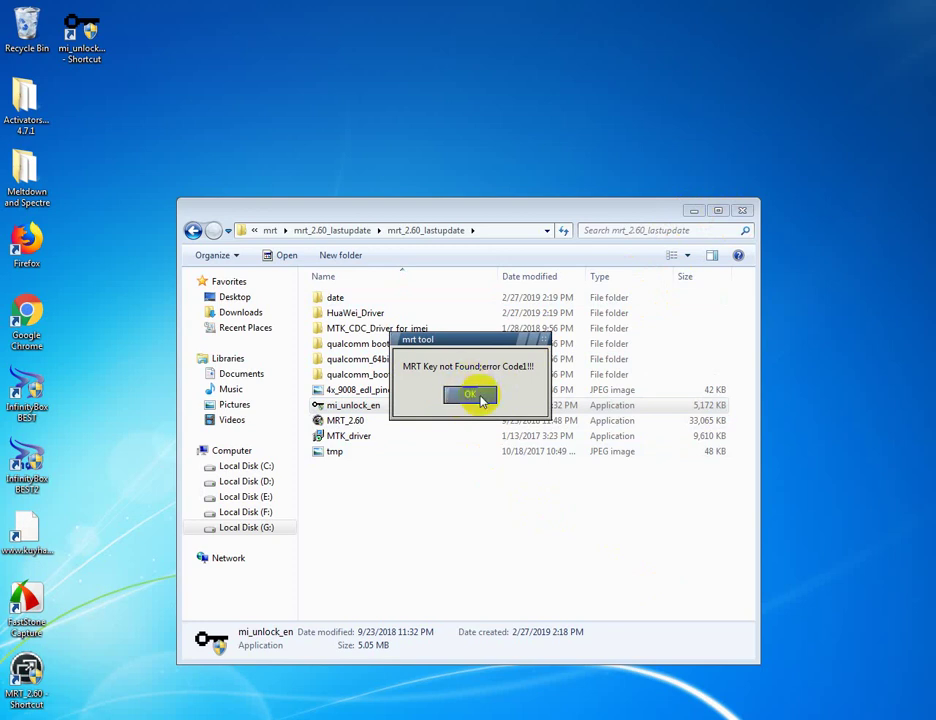
left_click(478, 396)
Close the mrt_2.60_lastupdate folder, the dongle driver notice, and the AutoPlay prompt.
left_click(745, 210)
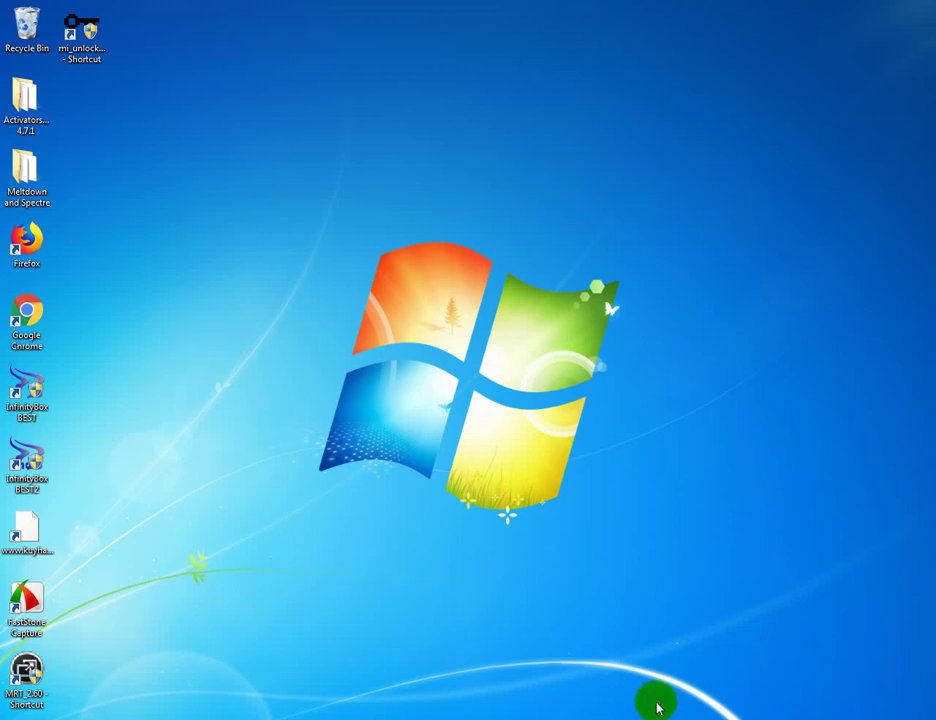
left_click(625, 400)
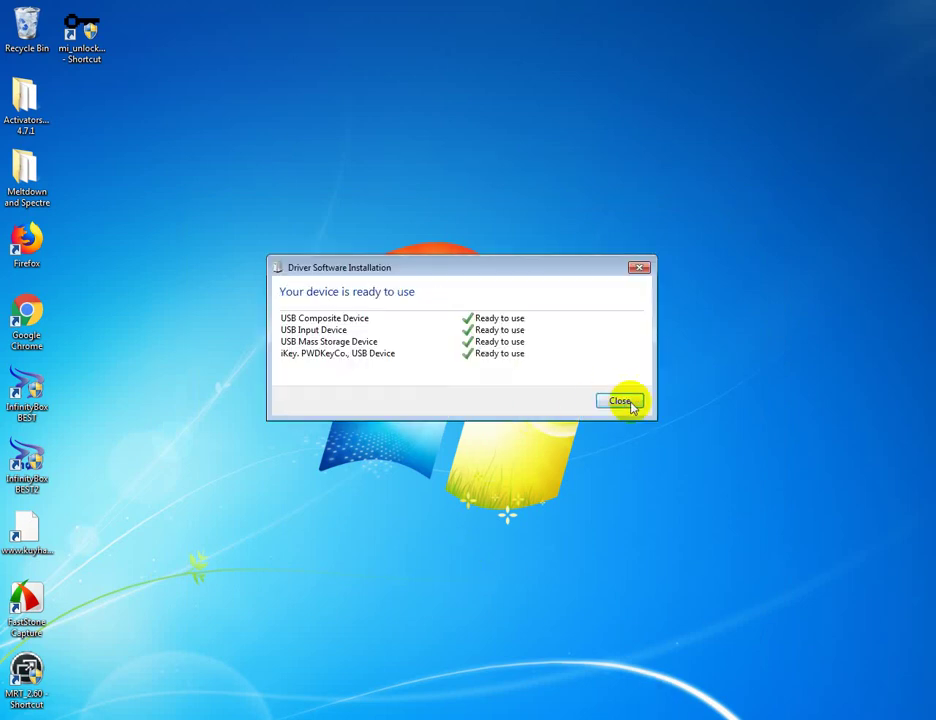
left_click(571, 181)
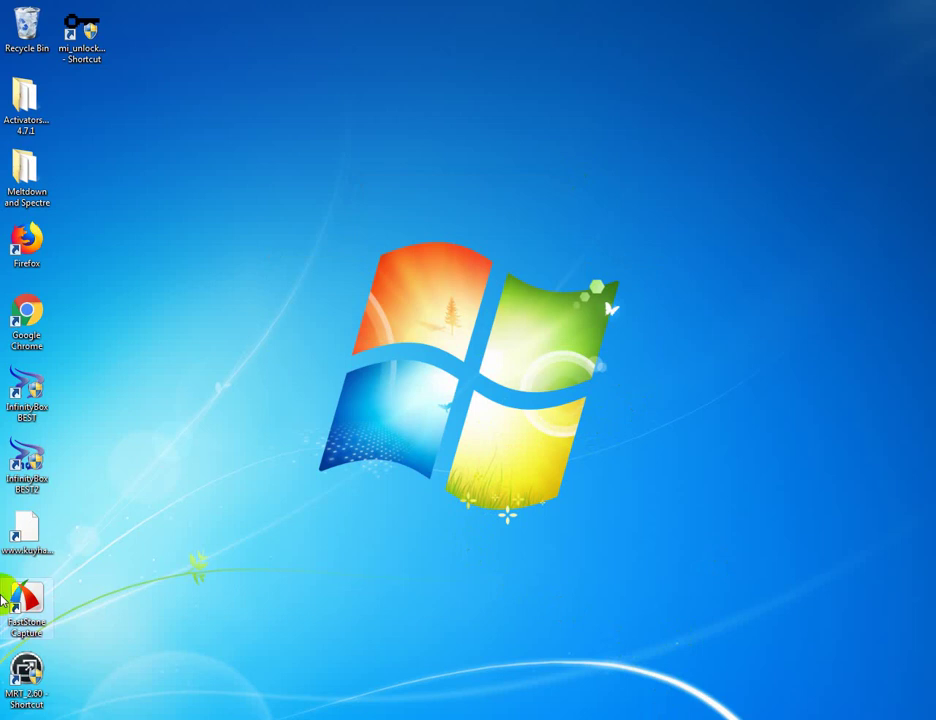
Run MRT_2.60 as administrator so dongle verification succeeds, and nudge its window upward.
right_click(50, 685)
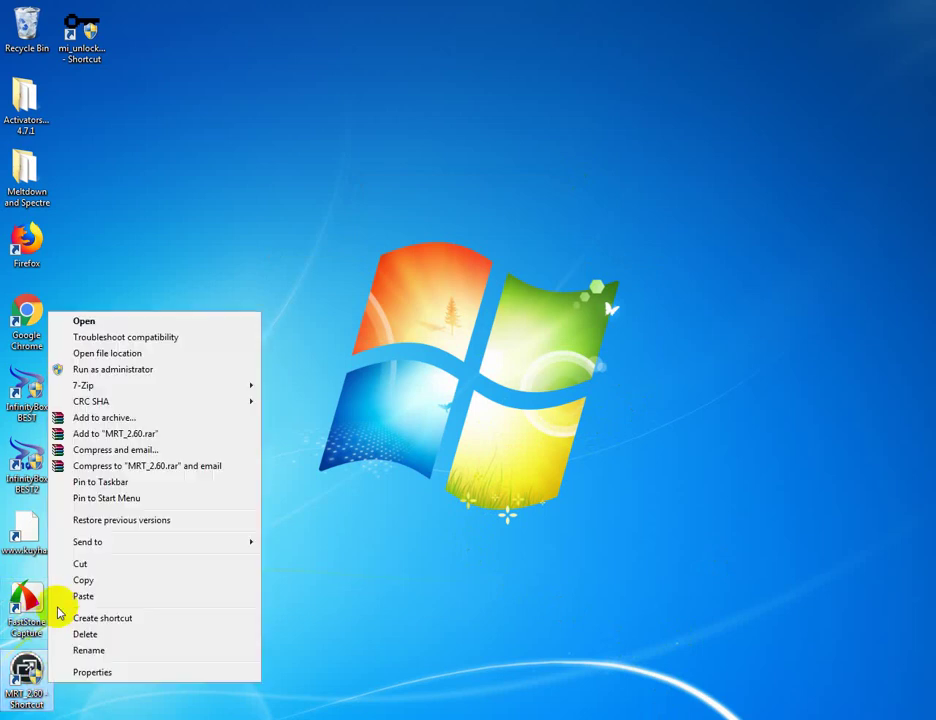
left_click(127, 376)
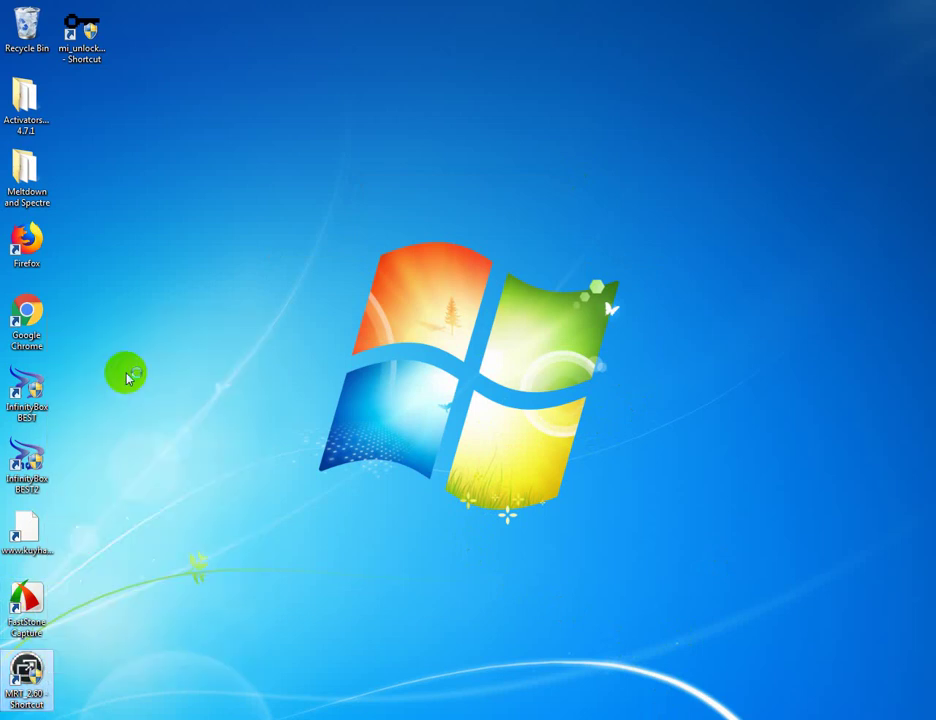
left_click(535, 402)
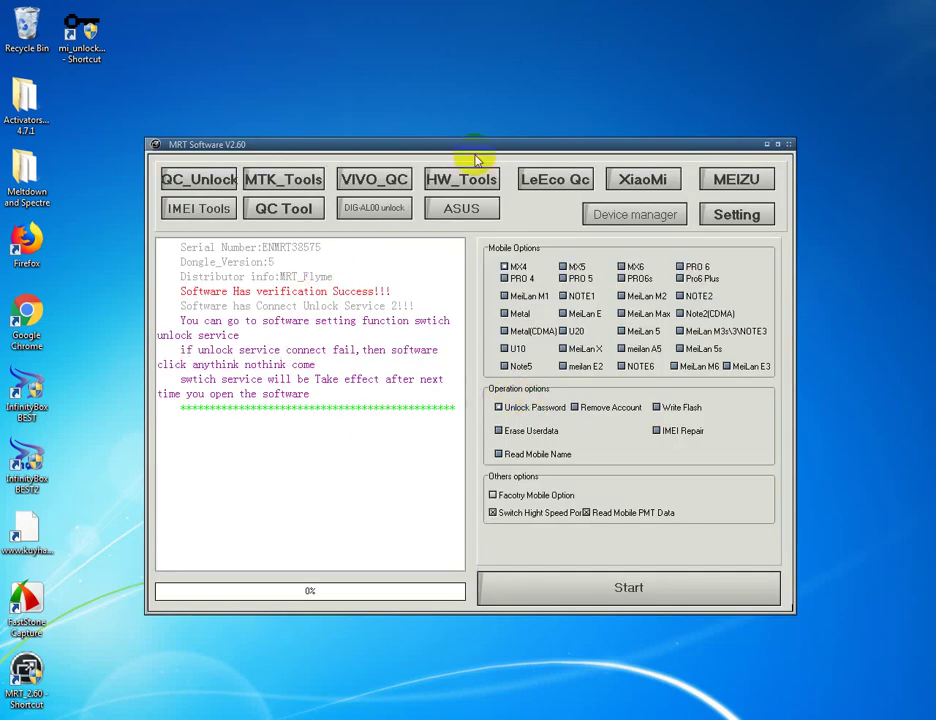
left_click_drag(475, 155, 481, 119)
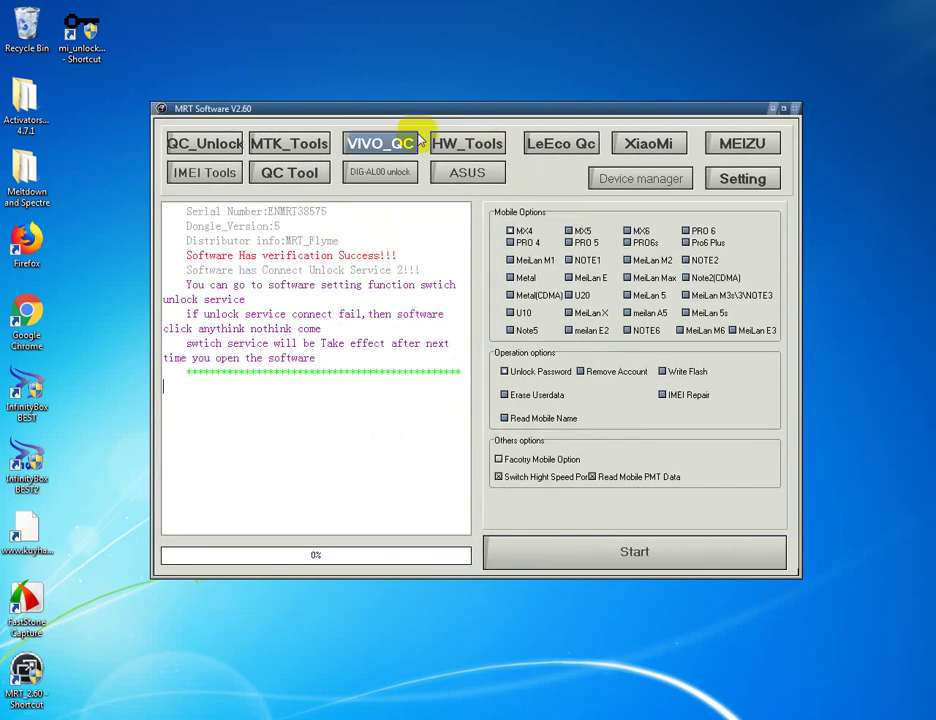
Open MTK Special Tool, minimize and restore it, then close it and MRT Software.
left_click(290, 146)
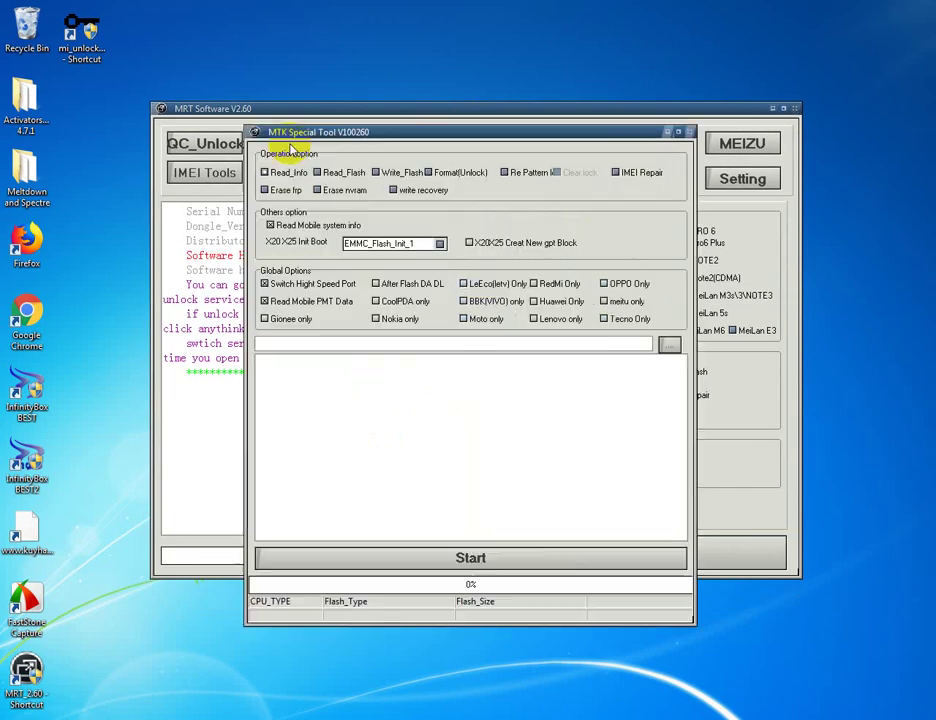
left_click(668, 132)
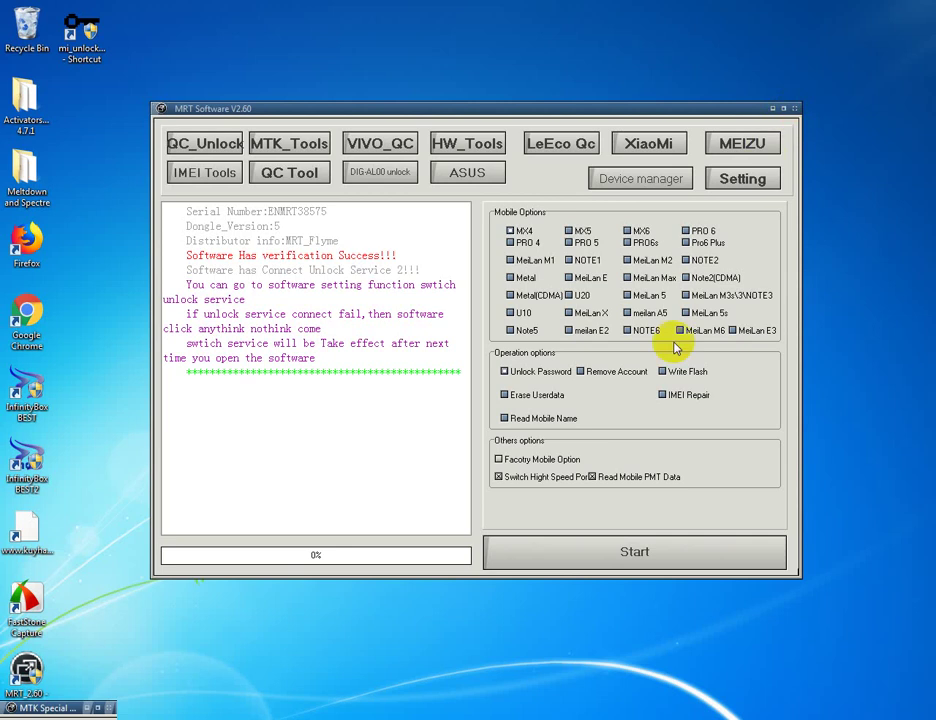
left_click(284, 673)
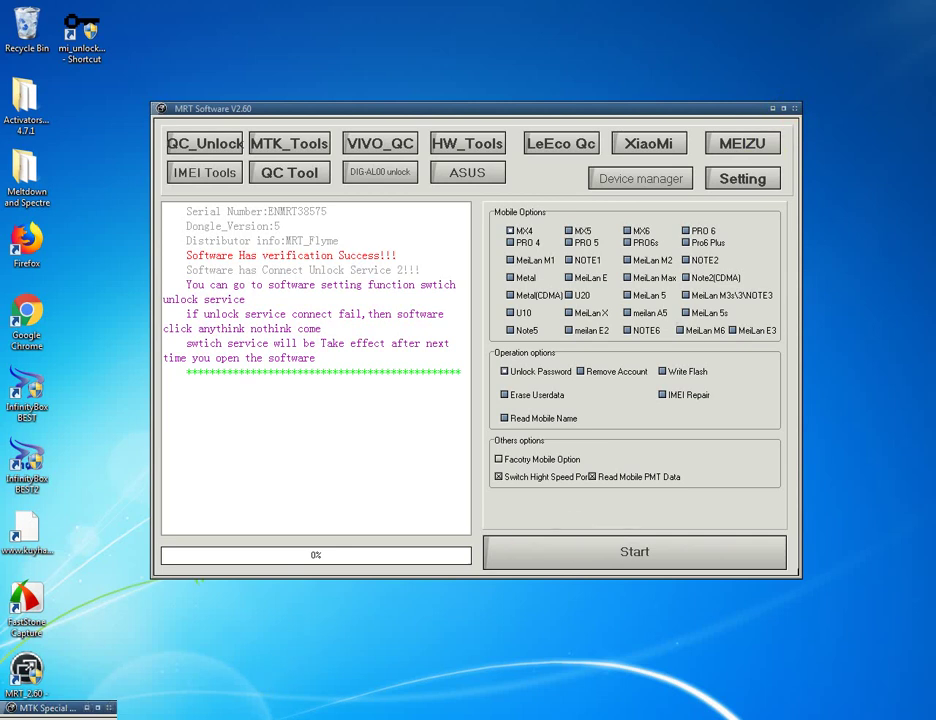
left_click(247, 710)
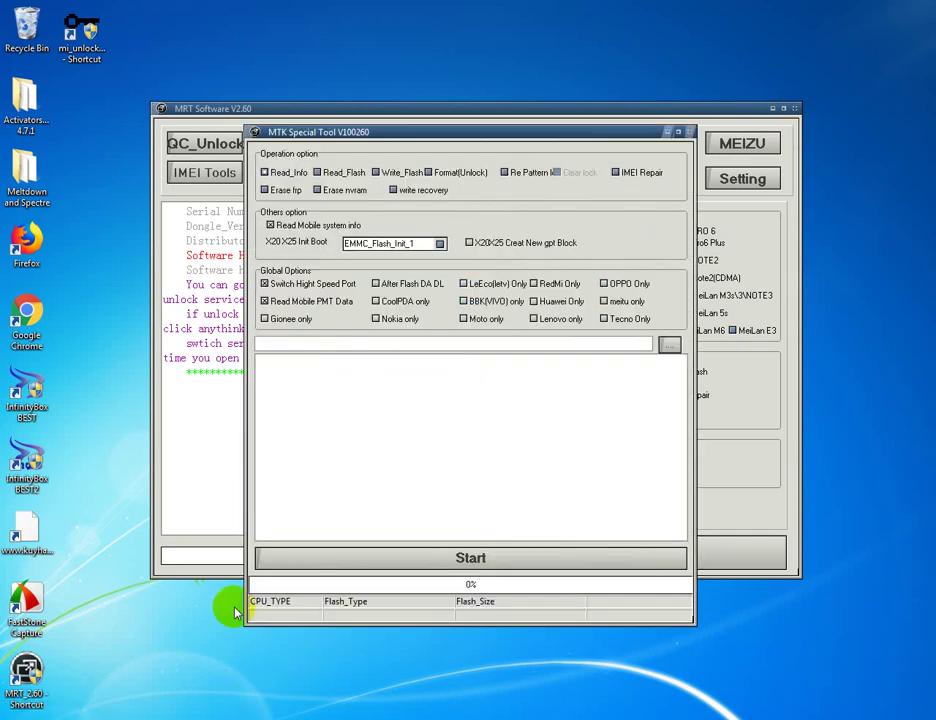
left_click(692, 131)
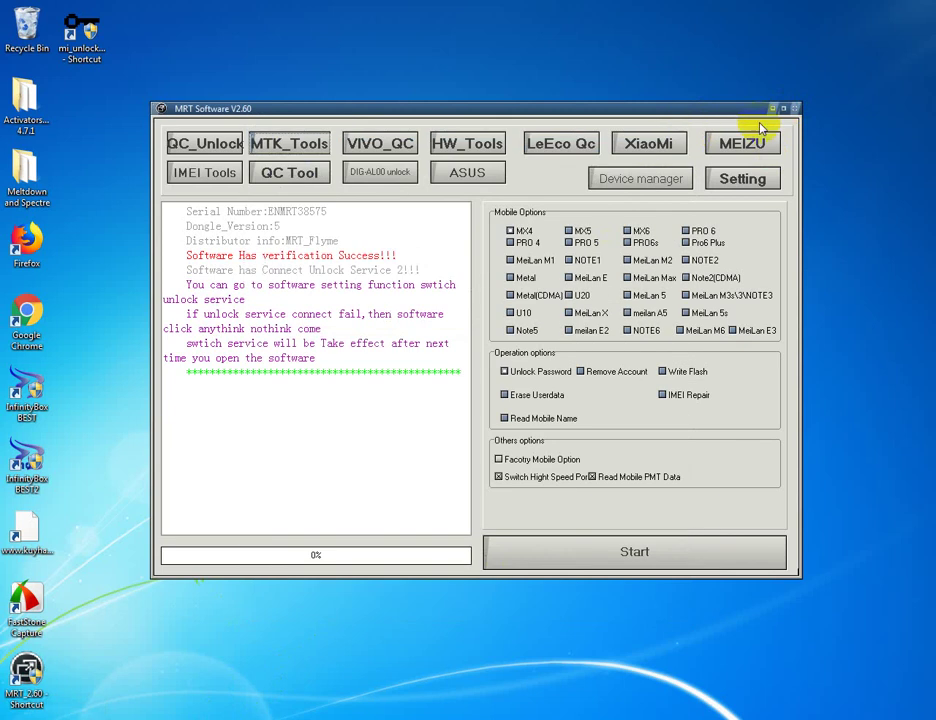
left_click(792, 109)
Run the mi_unlock desktop shortcut as administrator.
left_click(100, 55)
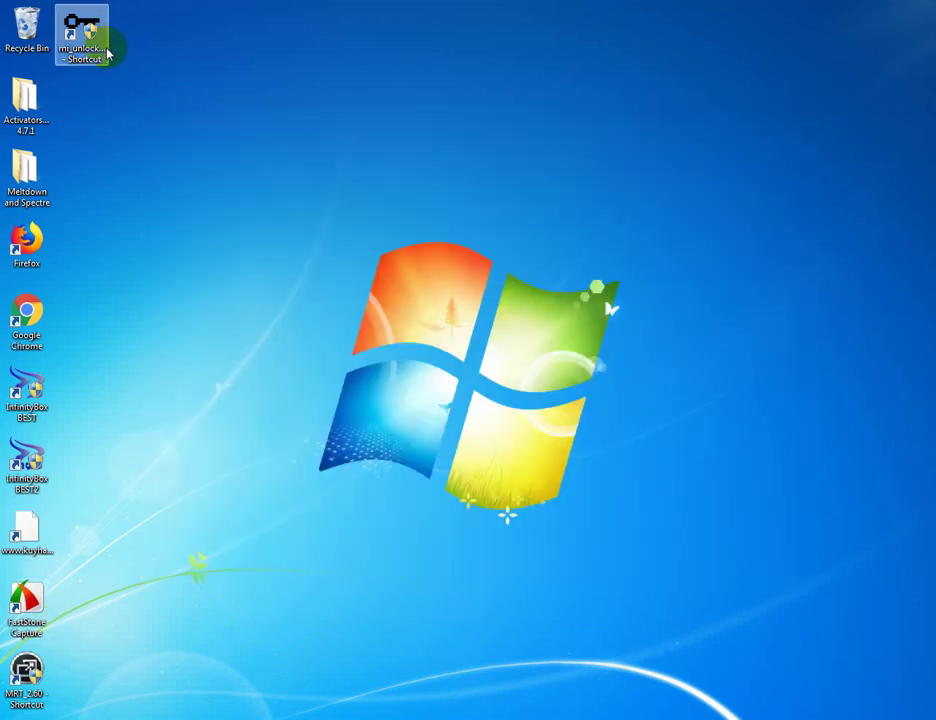
right_click(100, 55)
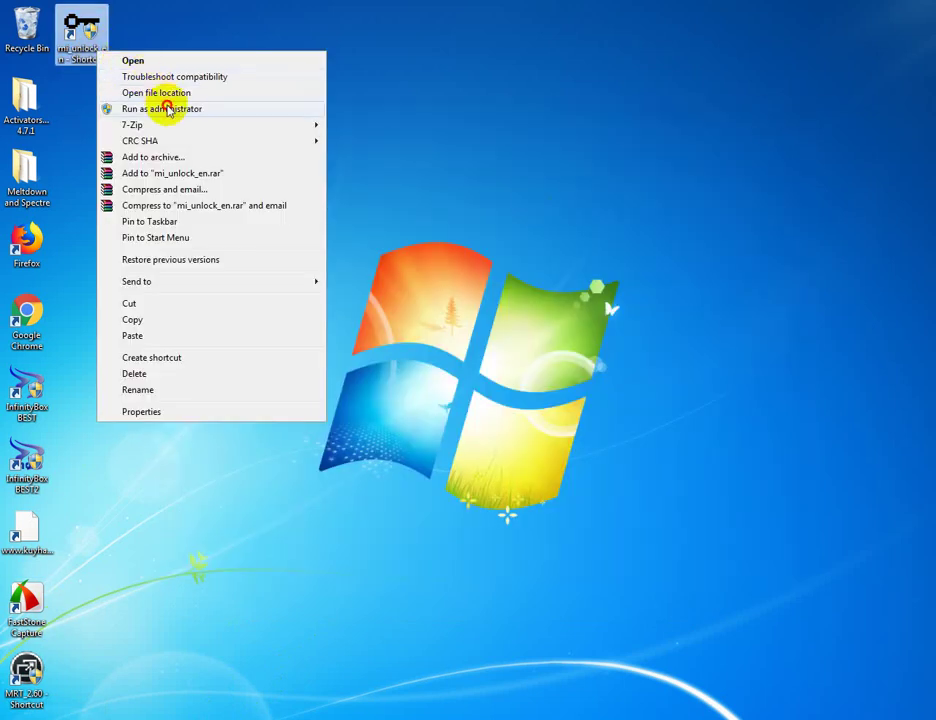
left_click(167, 110)
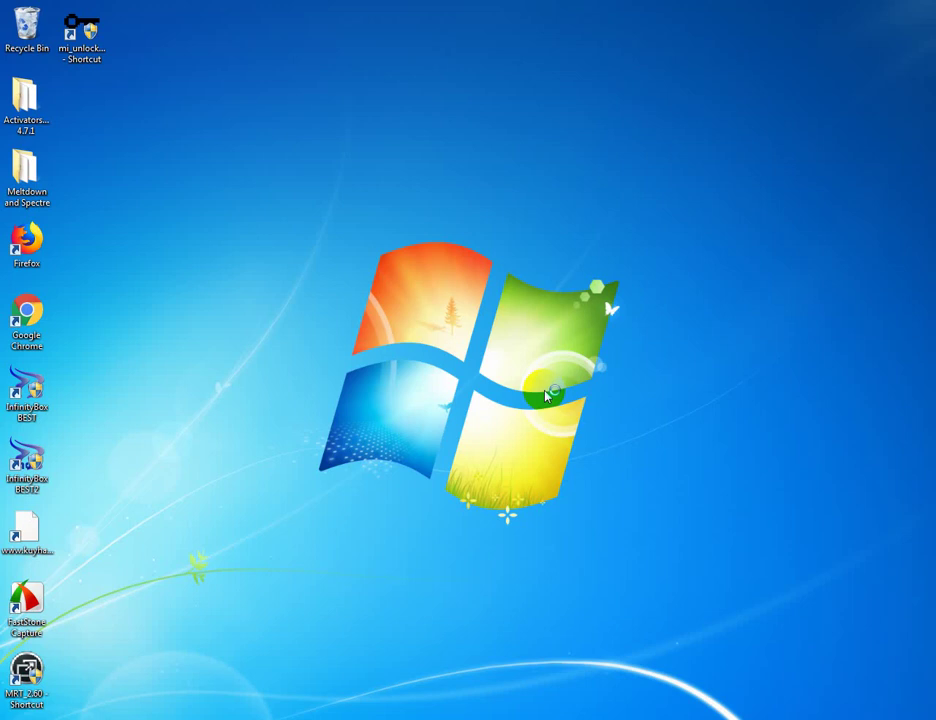
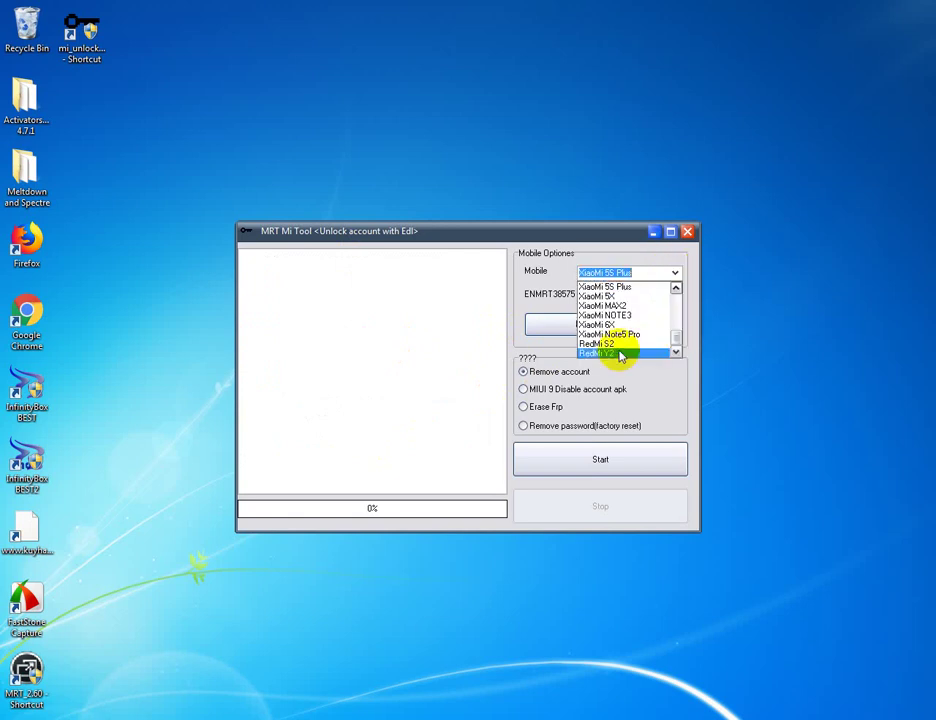
Choose RedMi Y2 from the Mobile dropdown as the target phone model.
left_click(619, 353)
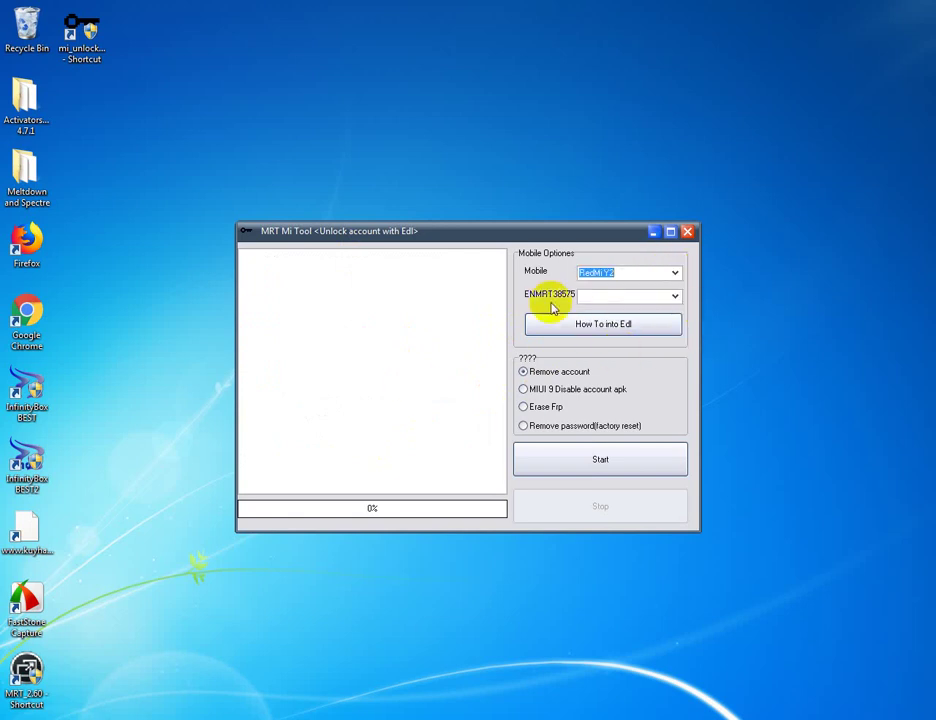